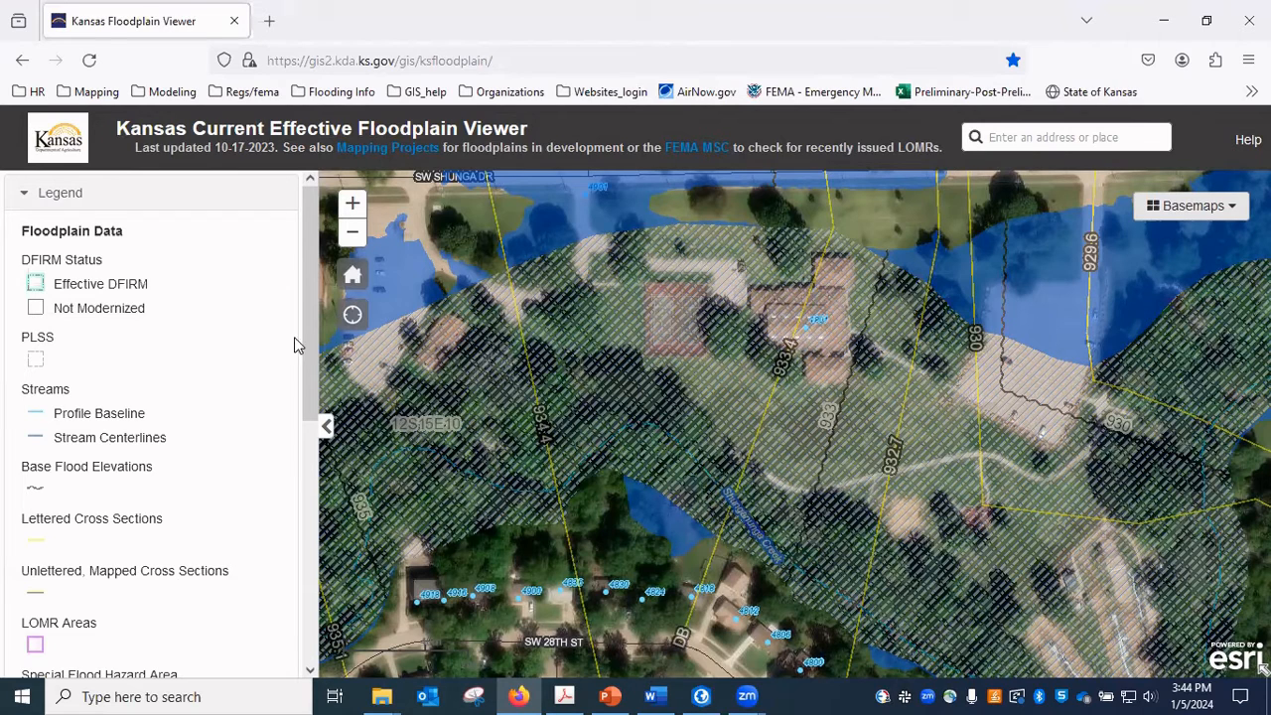
Draw a polygon tracing the full outline of the large building east of the tennis courts, including its northern and southern wings.
{"action": "scroll", "coordinate": [298, 536], "scroll_direction": "down", "scroll_amount": 3}
{"action": "scroll", "coordinate": [297, 536], "scroll_direction": "down", "scroll_amount": 3}
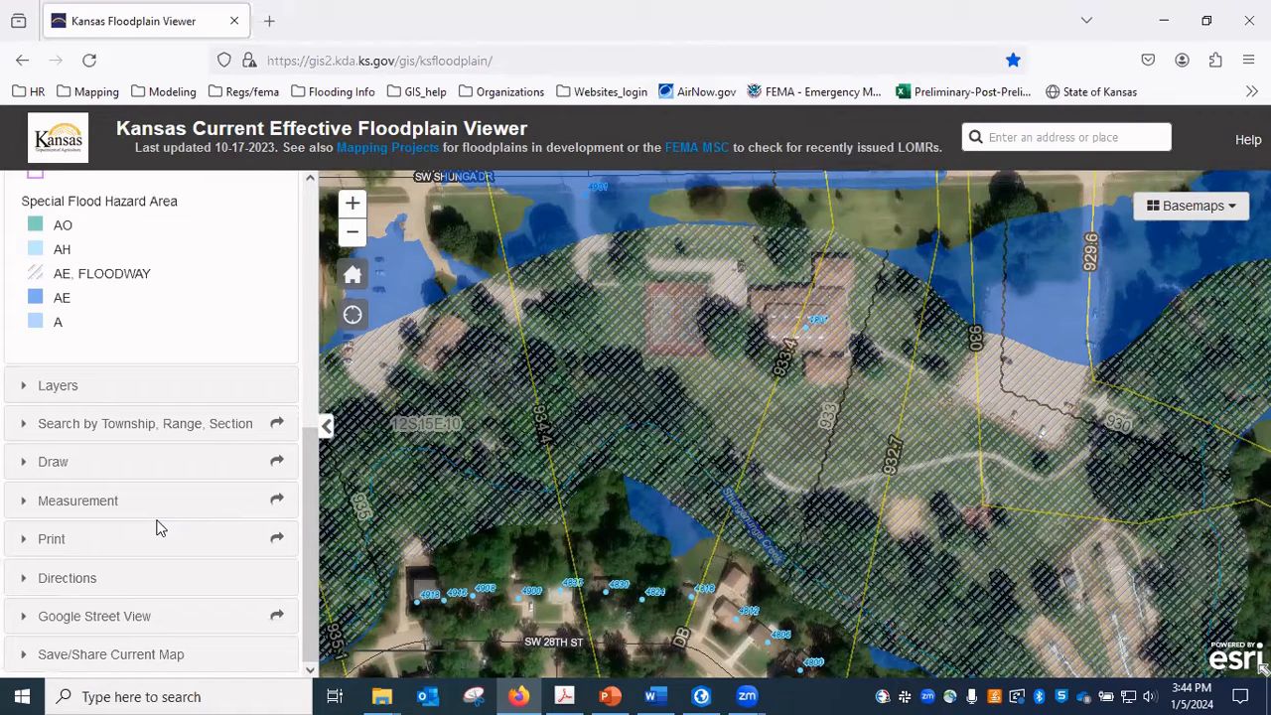
{"action": "left_click", "coordinate": [42, 477]}
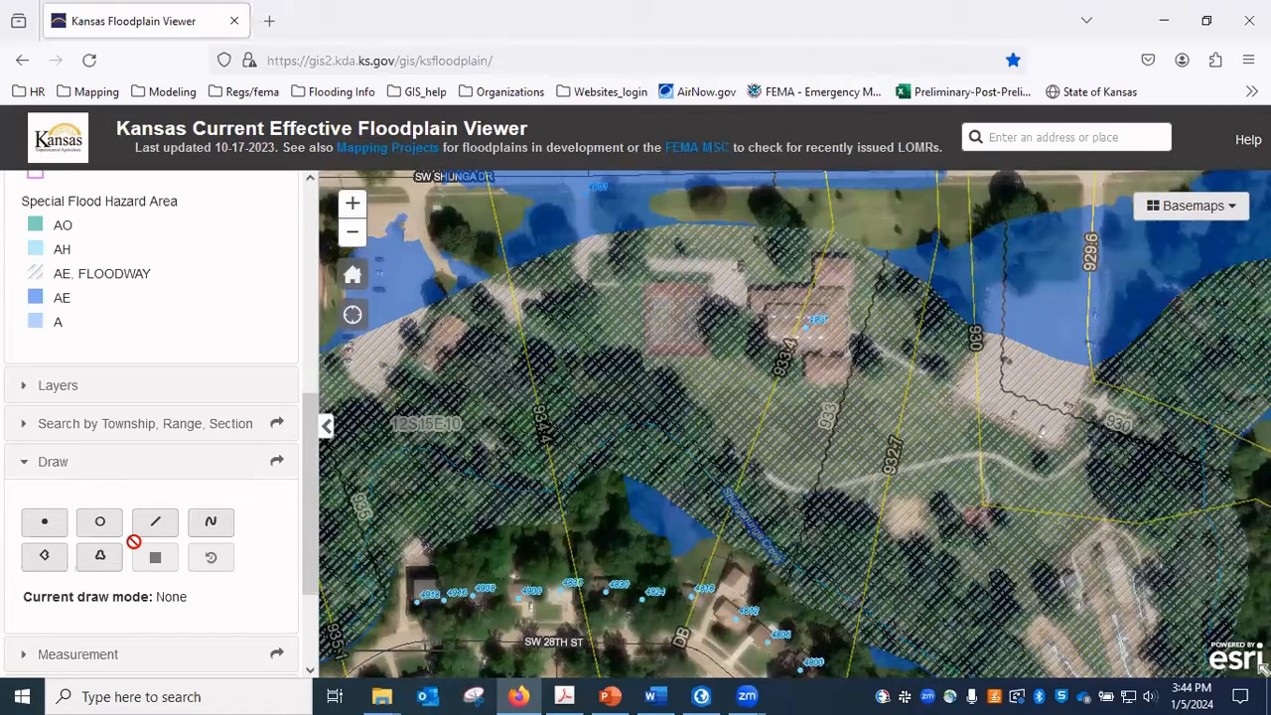
{"action": "scroll", "coordinate": [852, 288], "scroll_direction": "up", "scroll_amount": 2}
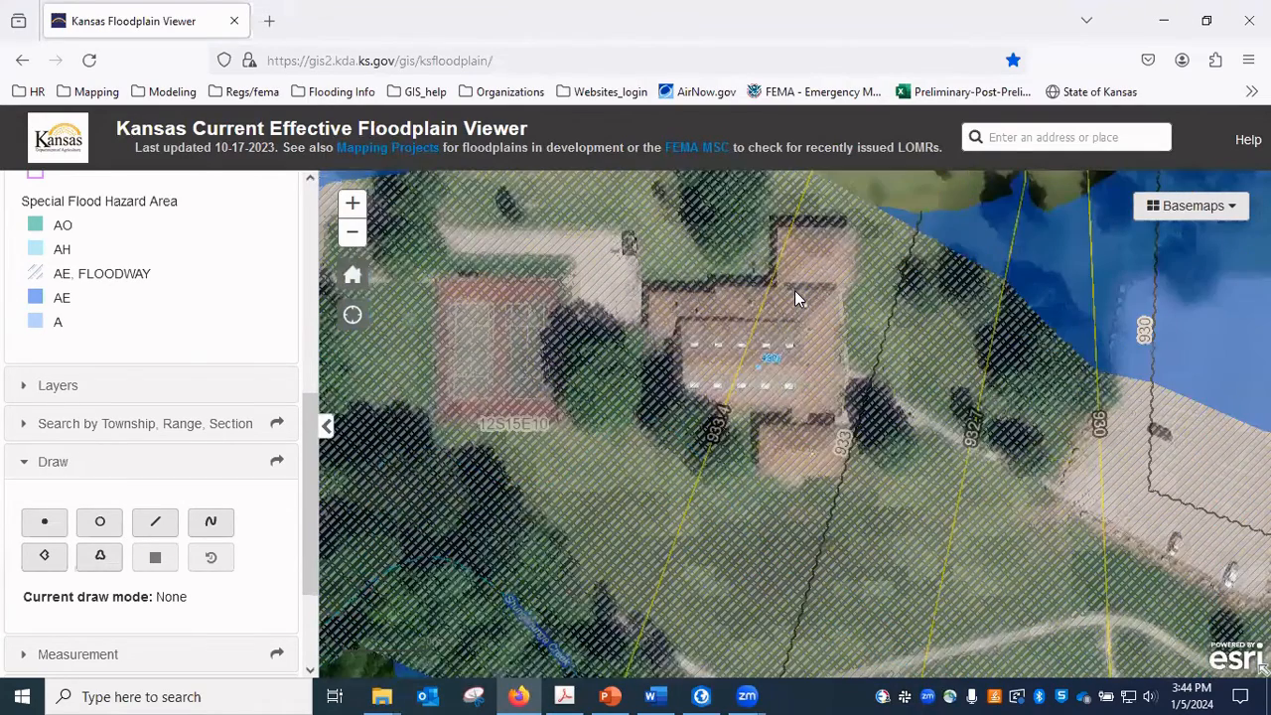
{"action": "scroll", "coordinate": [794, 290], "scroll_direction": "up", "scroll_amount": 1}
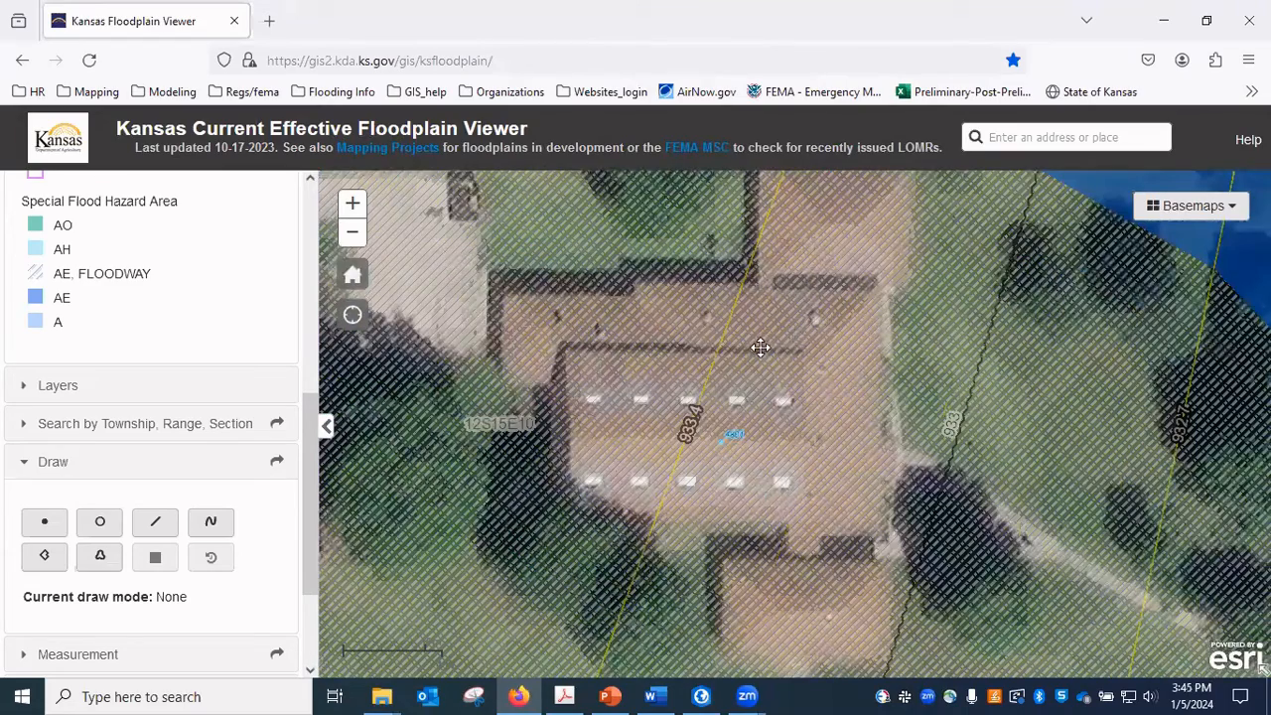
{"action": "scroll", "coordinate": [784, 343], "scroll_direction": "down", "scroll_amount": 2}
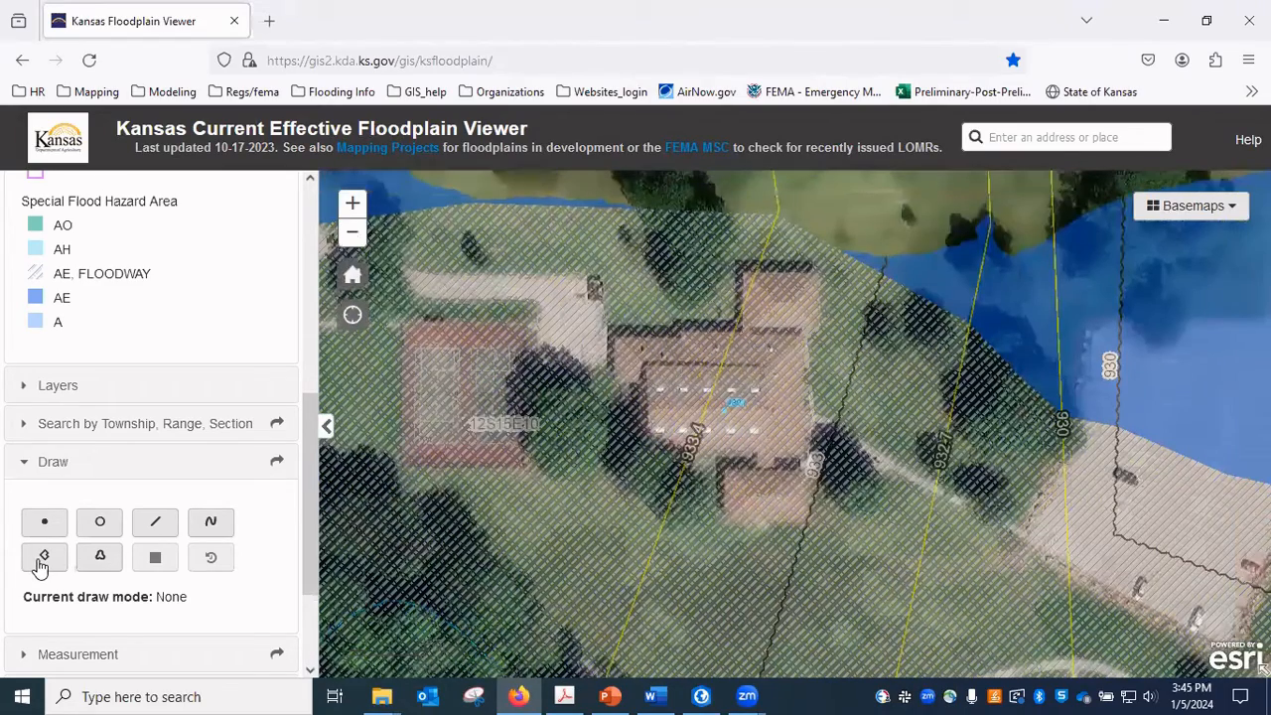
{"action": "left_click", "coordinate": [42, 563]}
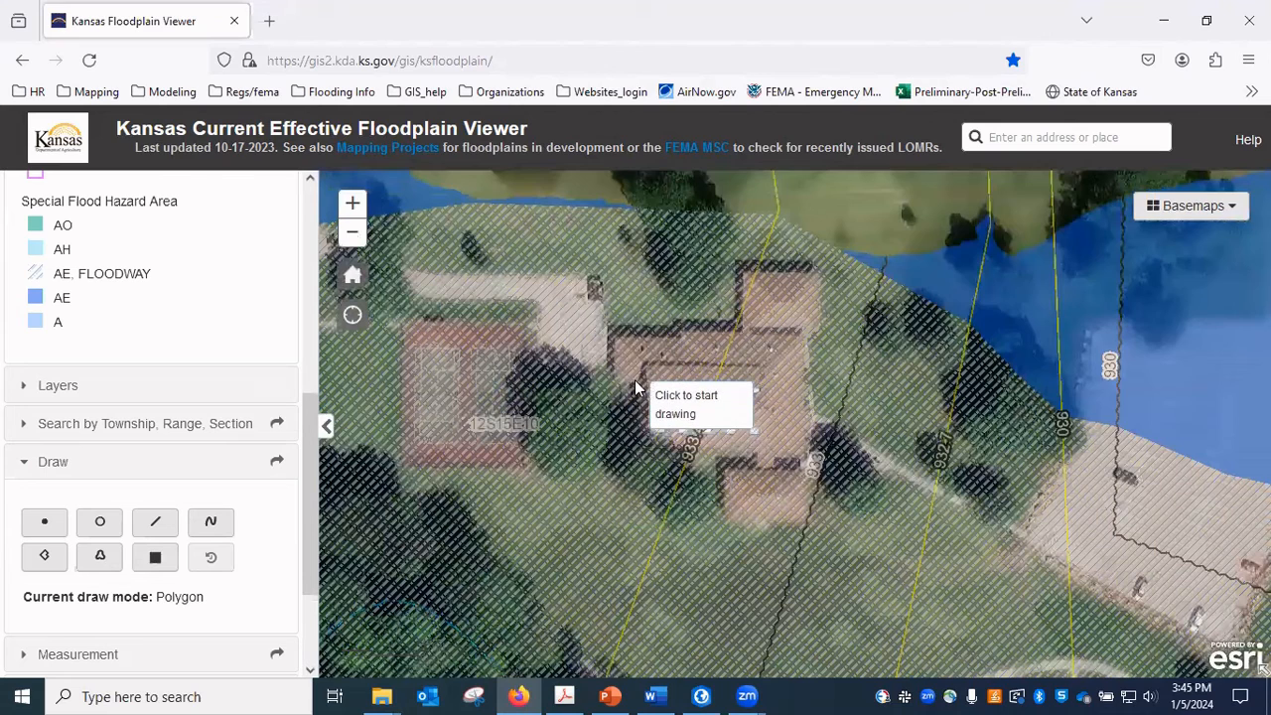
{"action": "left_click", "coordinate": [819, 275]}
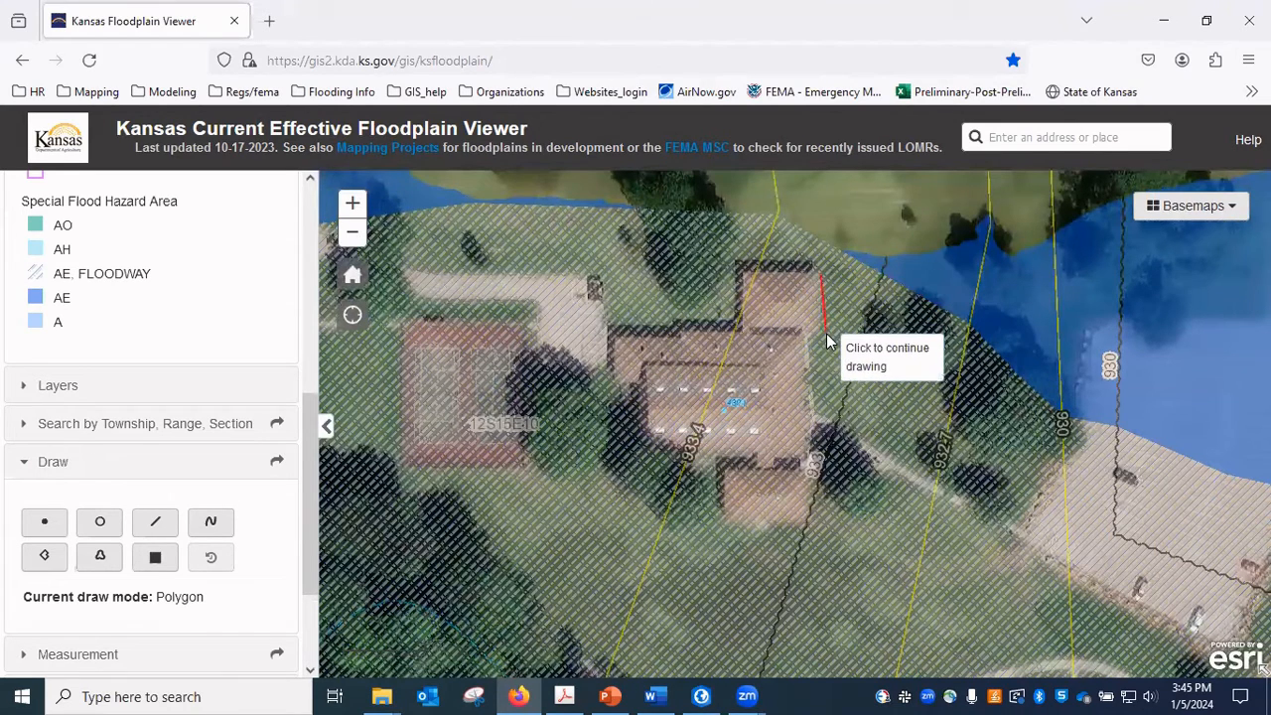
{"action": "left_click", "coordinate": [819, 329]}
{"action": "left_click", "coordinate": [801, 332]}
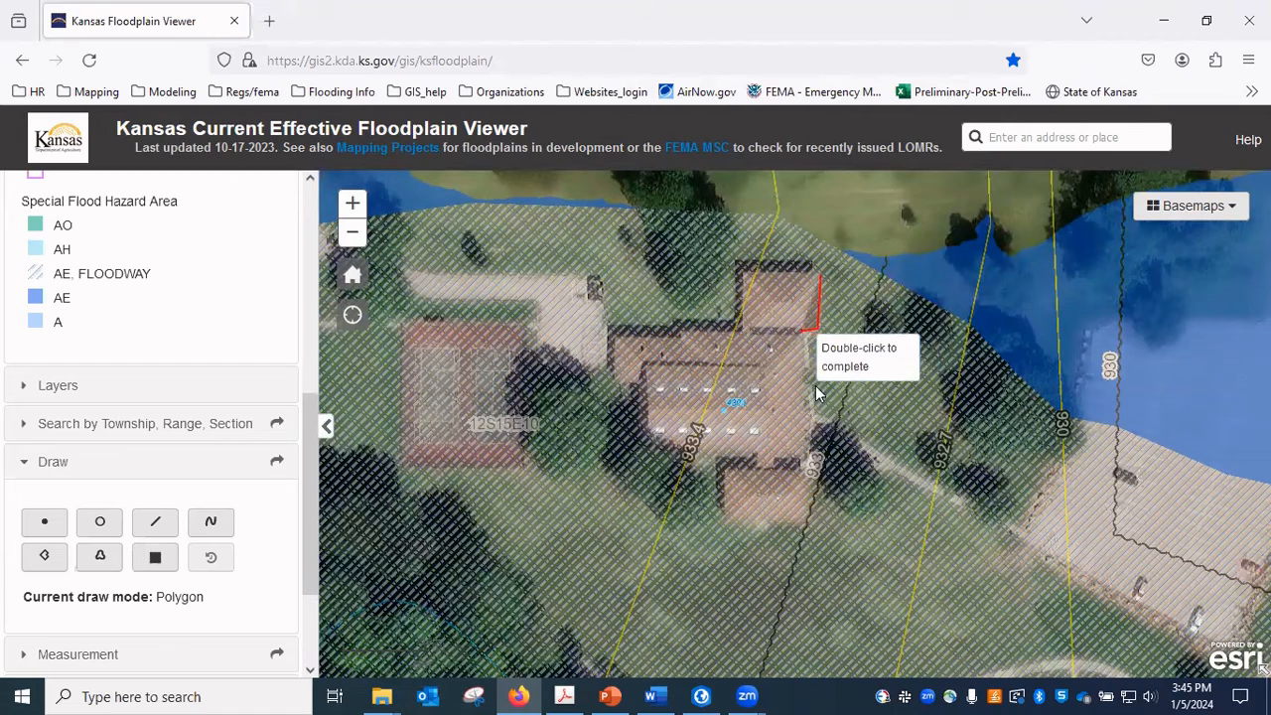
{"action": "left_click", "coordinate": [808, 451]}
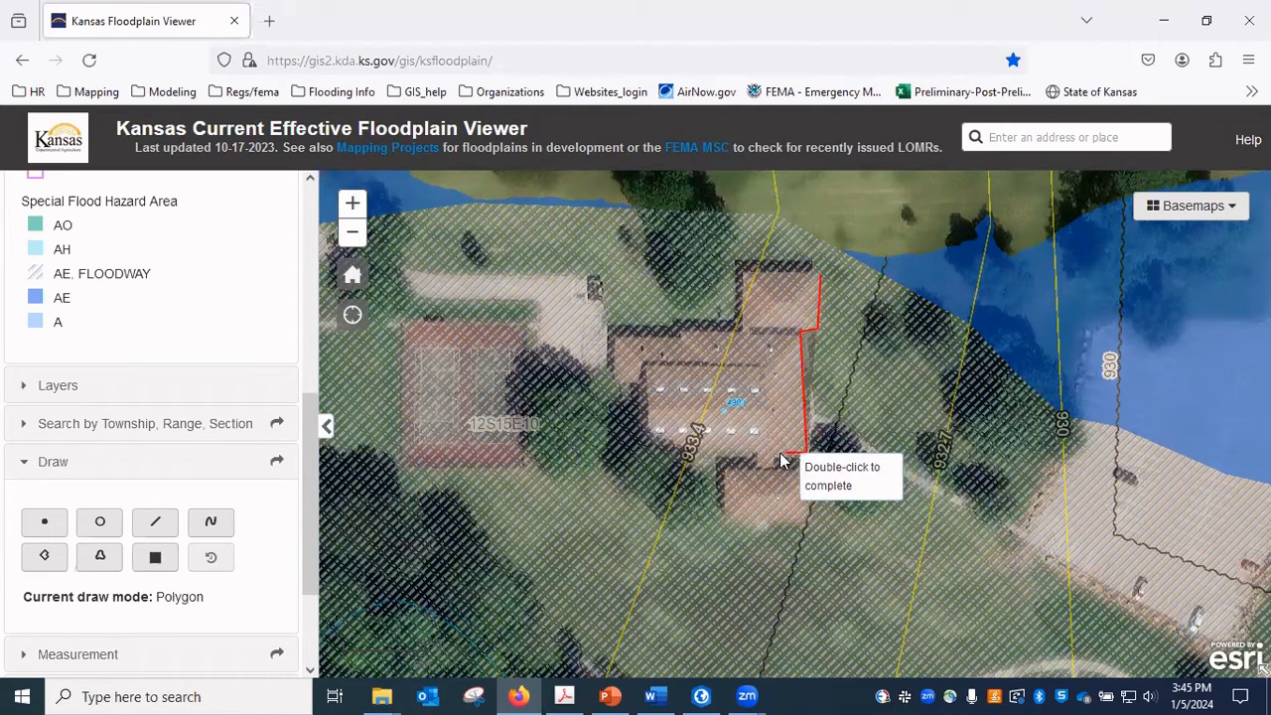
{"action": "left_click", "coordinate": [775, 454]}
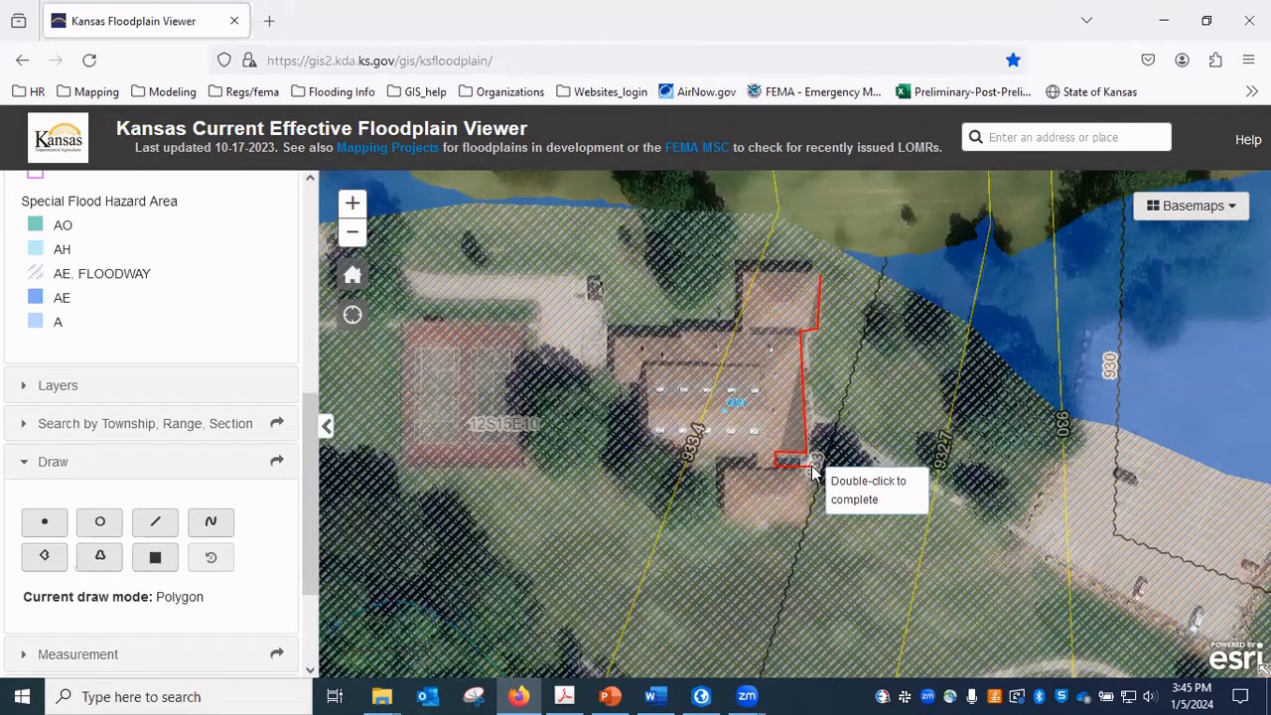
{"action": "left_click", "coordinate": [812, 458]}
{"action": "left_click", "coordinate": [813, 521]}
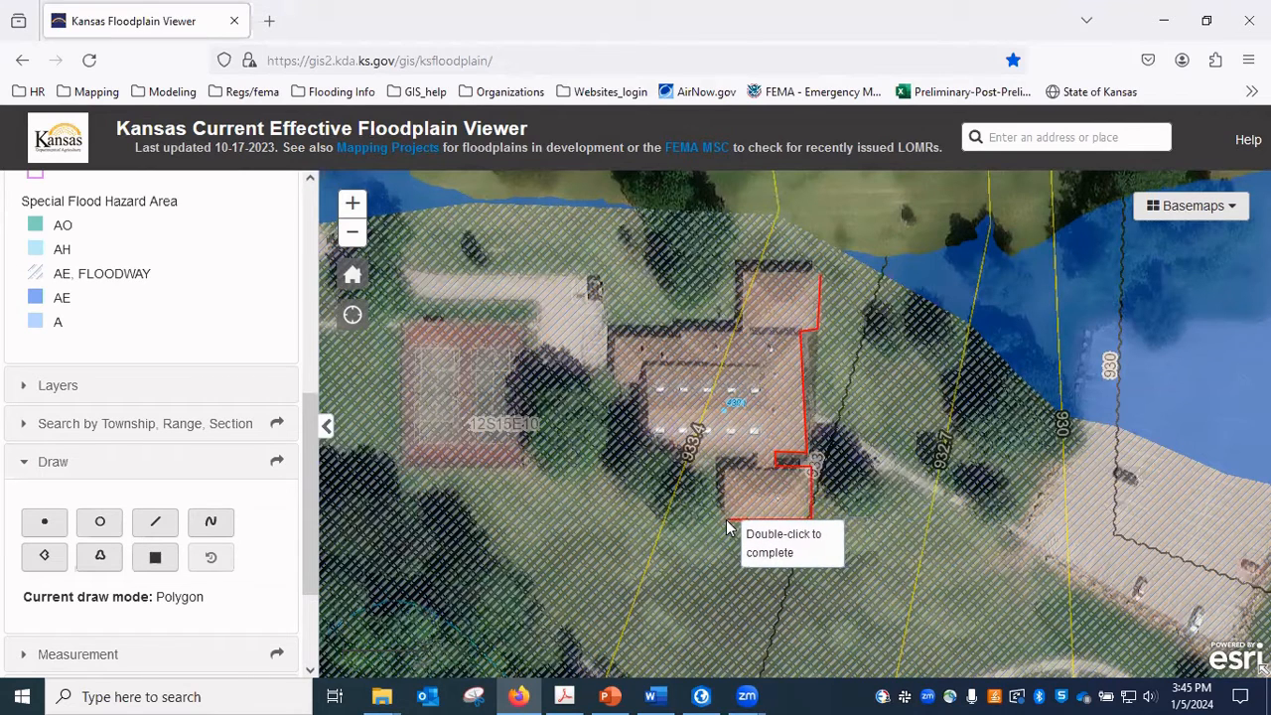
{"action": "left_click", "coordinate": [727, 519]}
{"action": "left_click", "coordinate": [723, 469]}
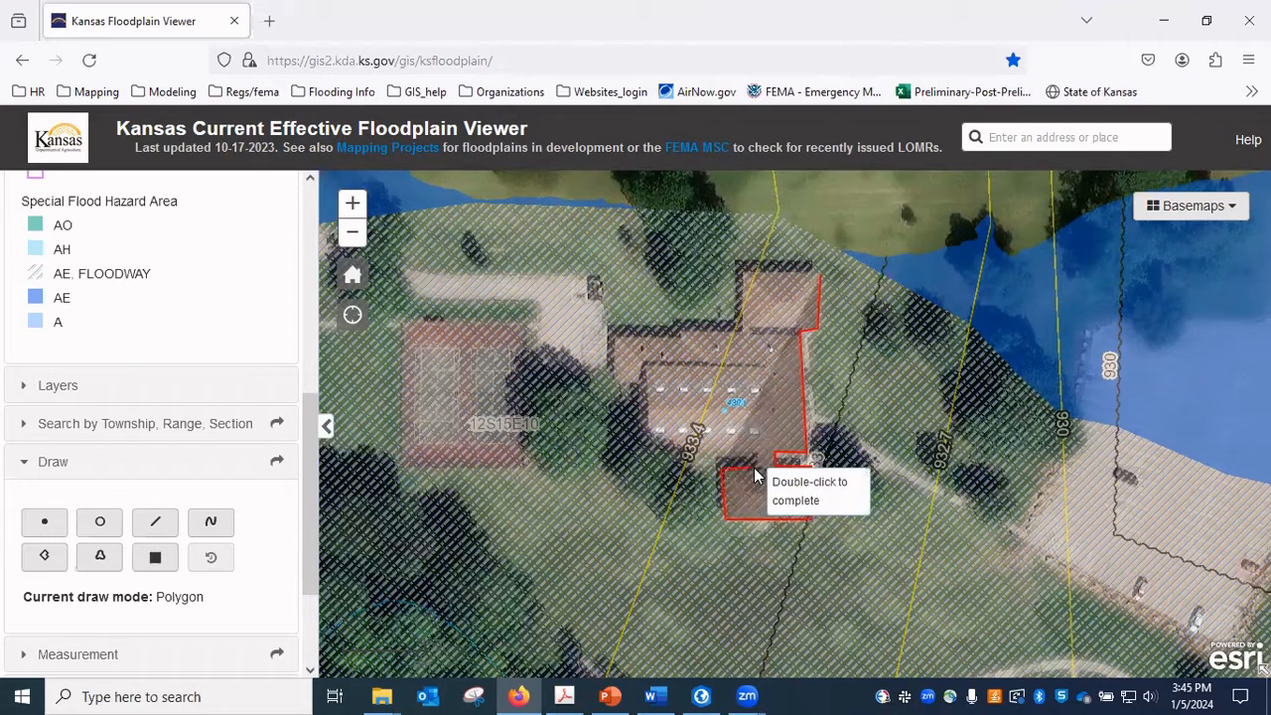
{"action": "left_click", "coordinate": [649, 456]}
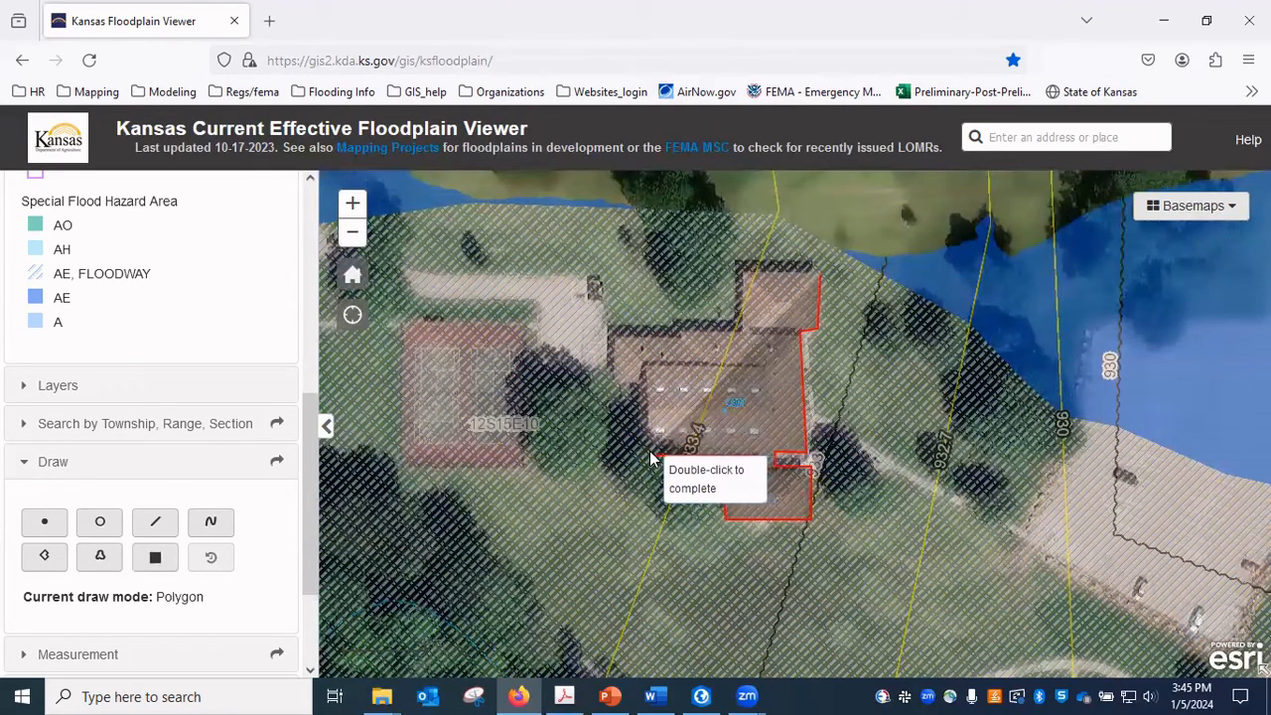
{"action": "left_click", "coordinate": [646, 391]}
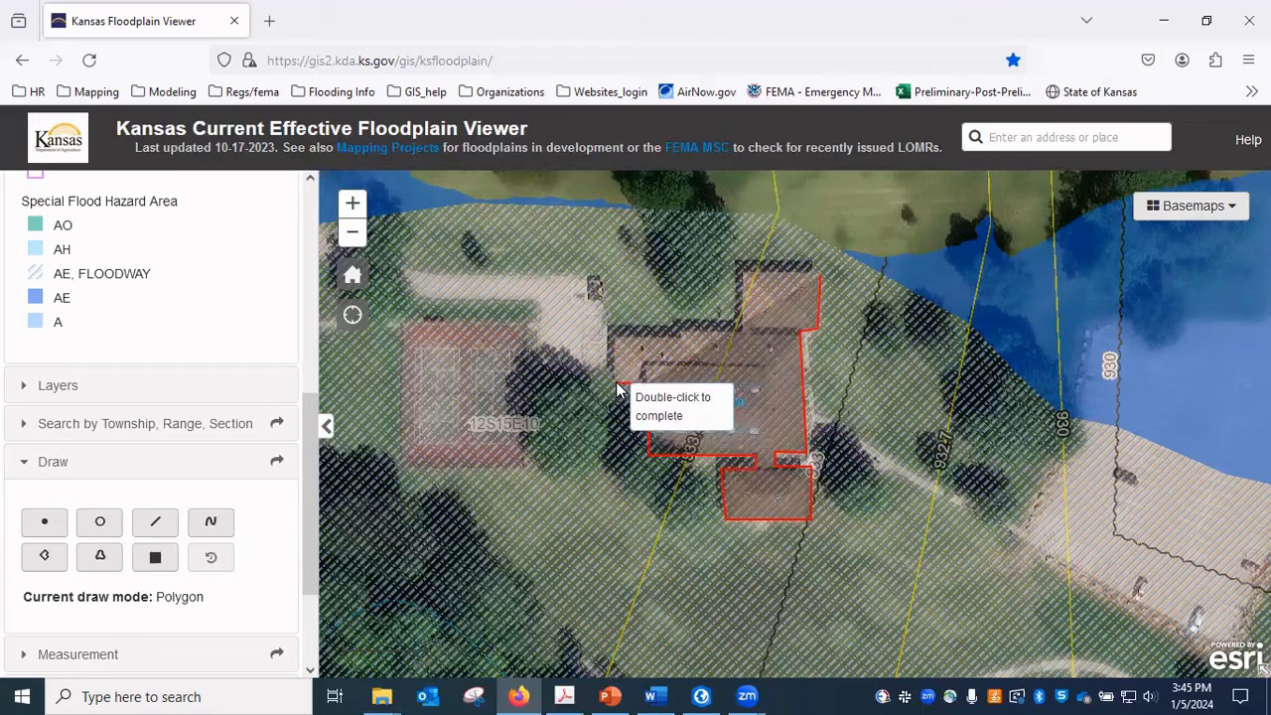
{"action": "left_click", "coordinate": [618, 337]}
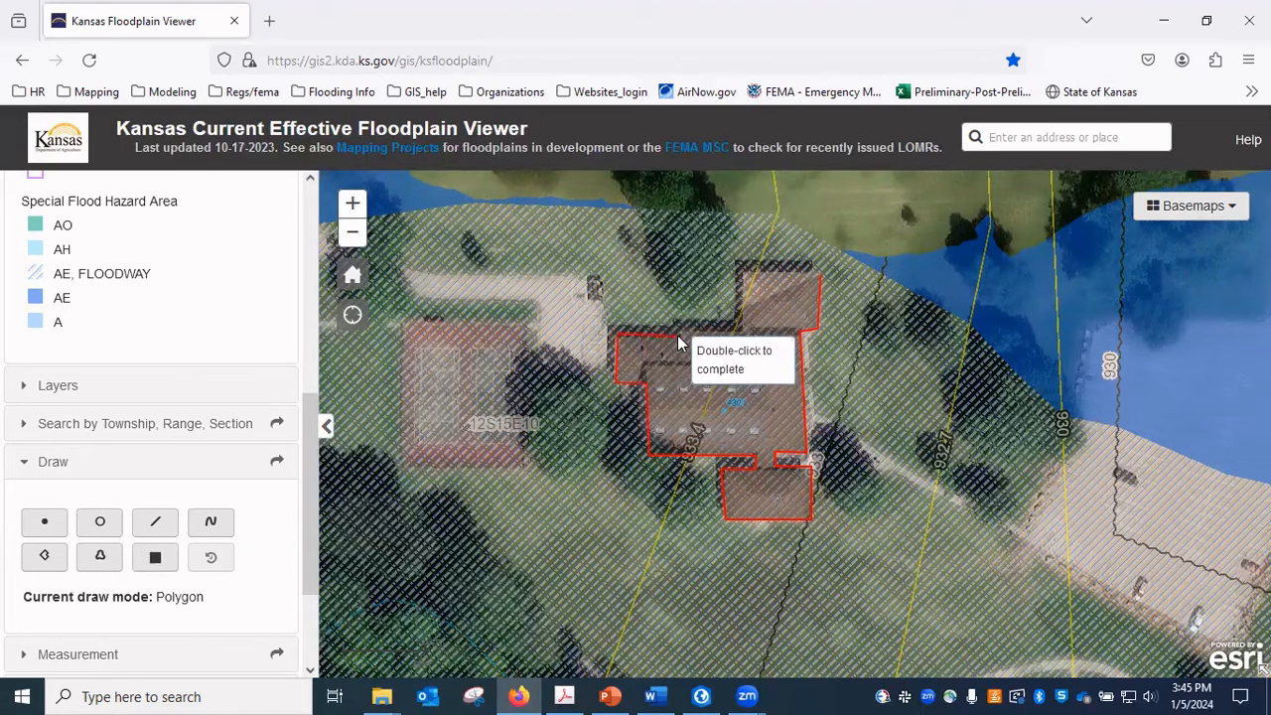
{"action": "left_click", "coordinate": [679, 335]}
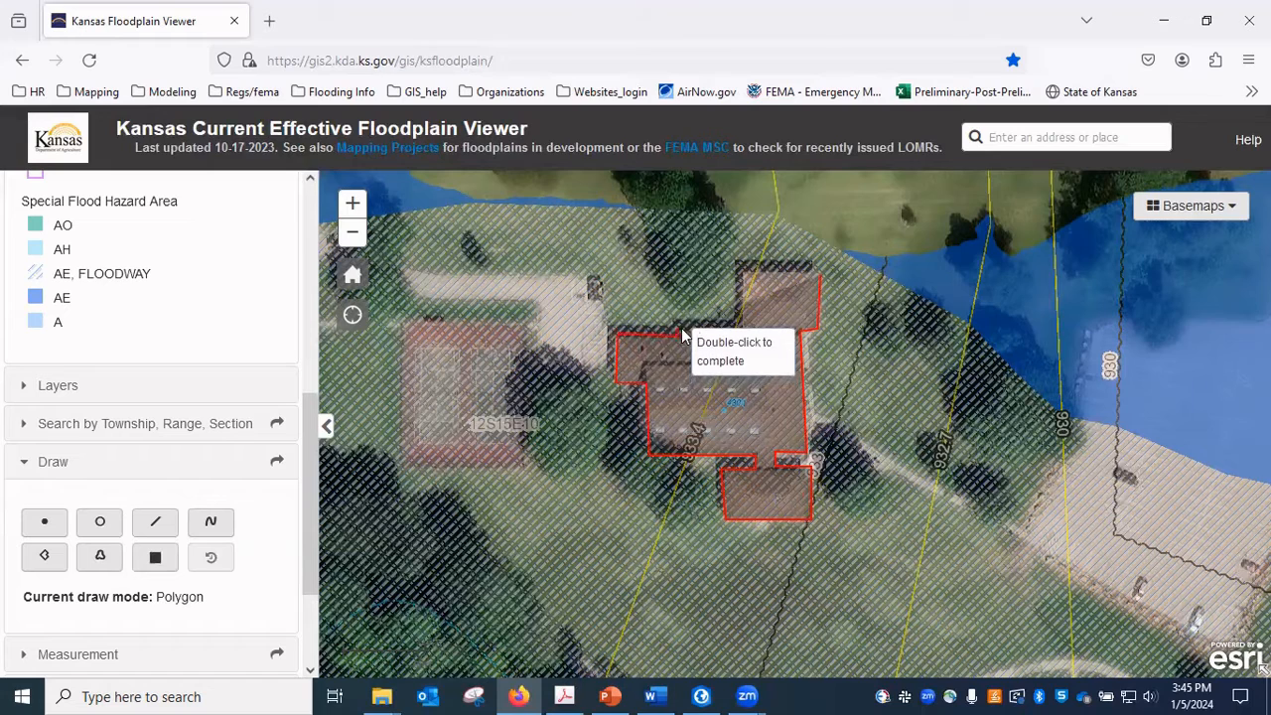
{"action": "left_click", "coordinate": [743, 325]}
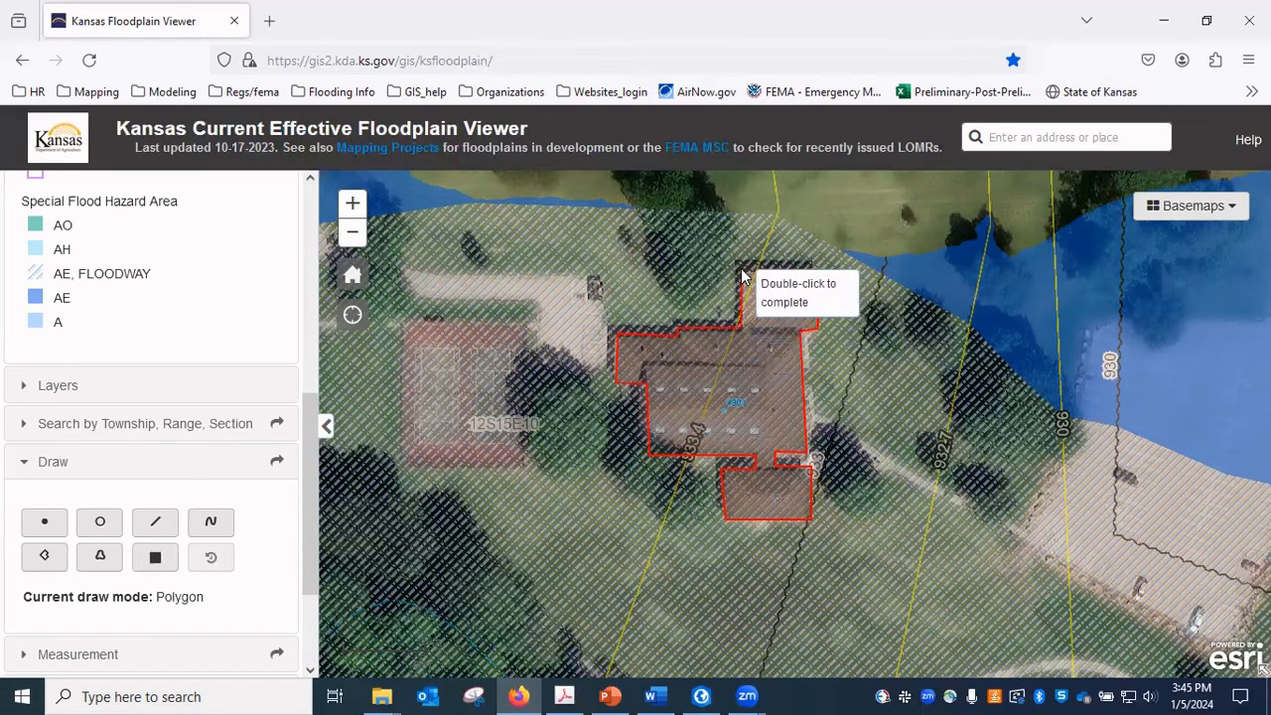
{"action": "left_click", "coordinate": [743, 273]}
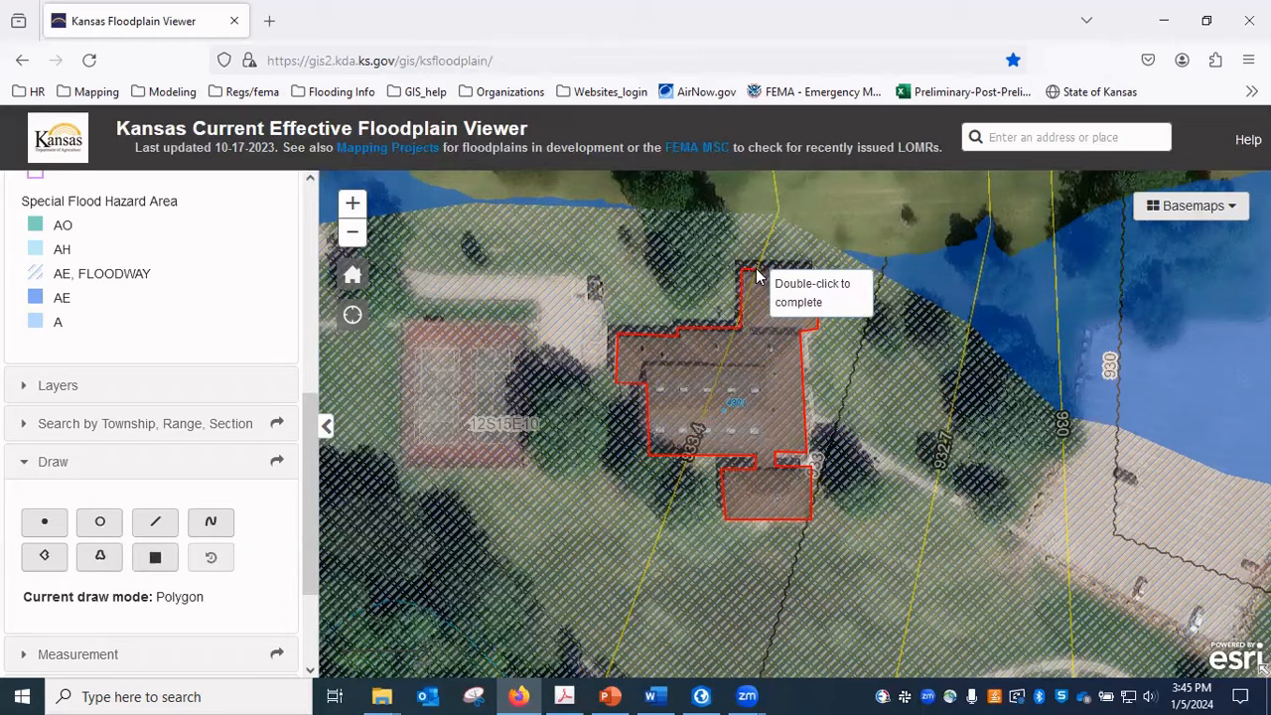
{"action": "double_click", "coordinate": [818, 271]}
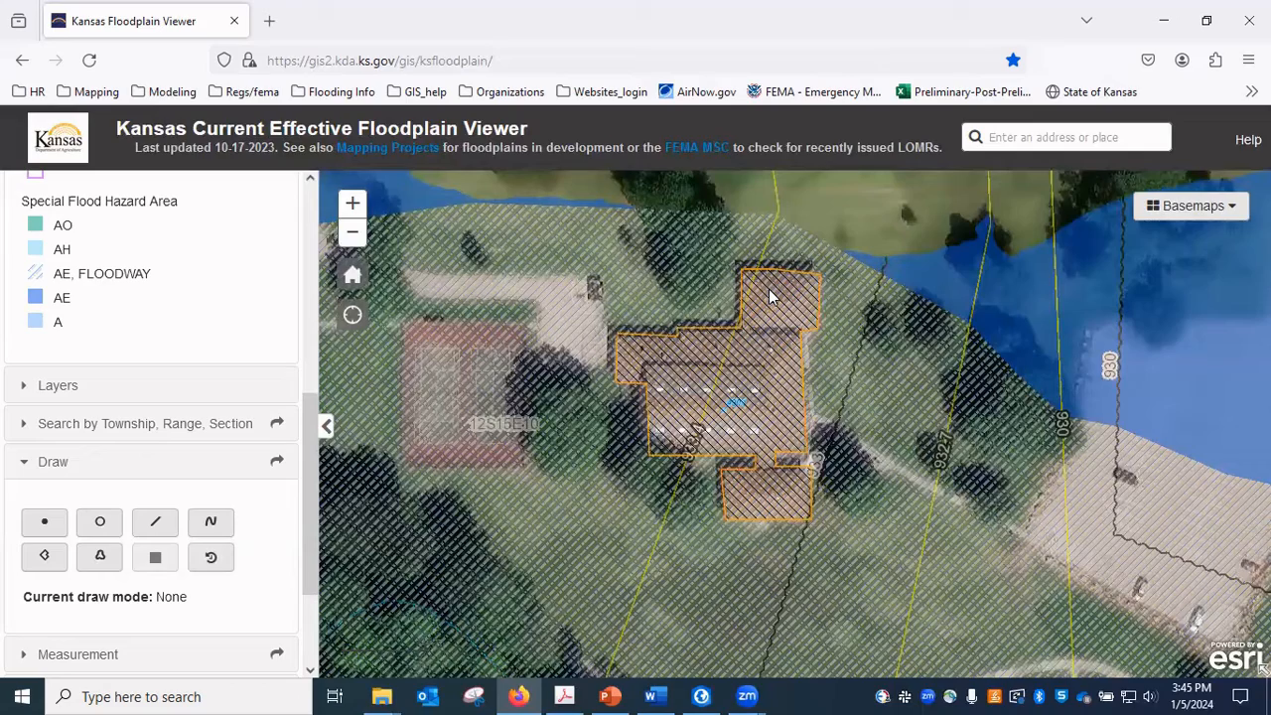
Turn off the Special Flood Hazard Area layer in the Floodplain Data group.
{"action": "scroll", "coordinate": [726, 358], "scroll_direction": "down", "scroll_amount": 1}
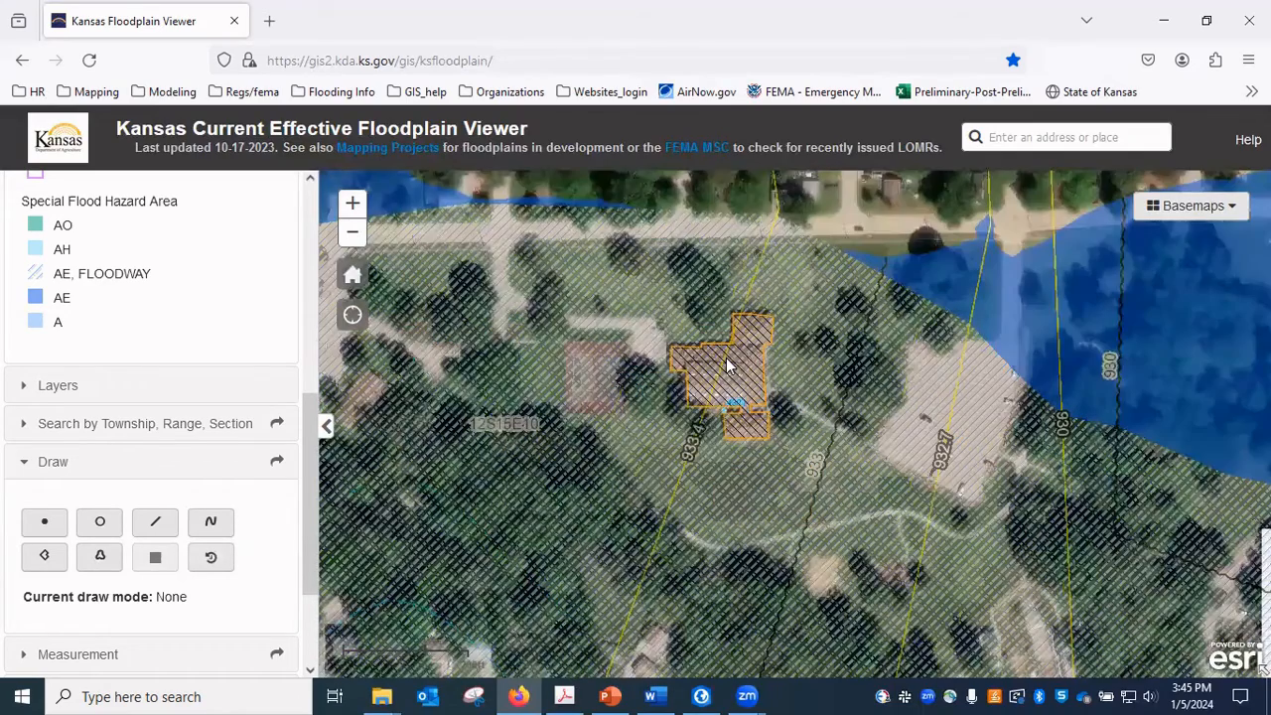
{"action": "left_click_drag", "start_coordinate": [715, 449], "coordinate": [807, 410]}
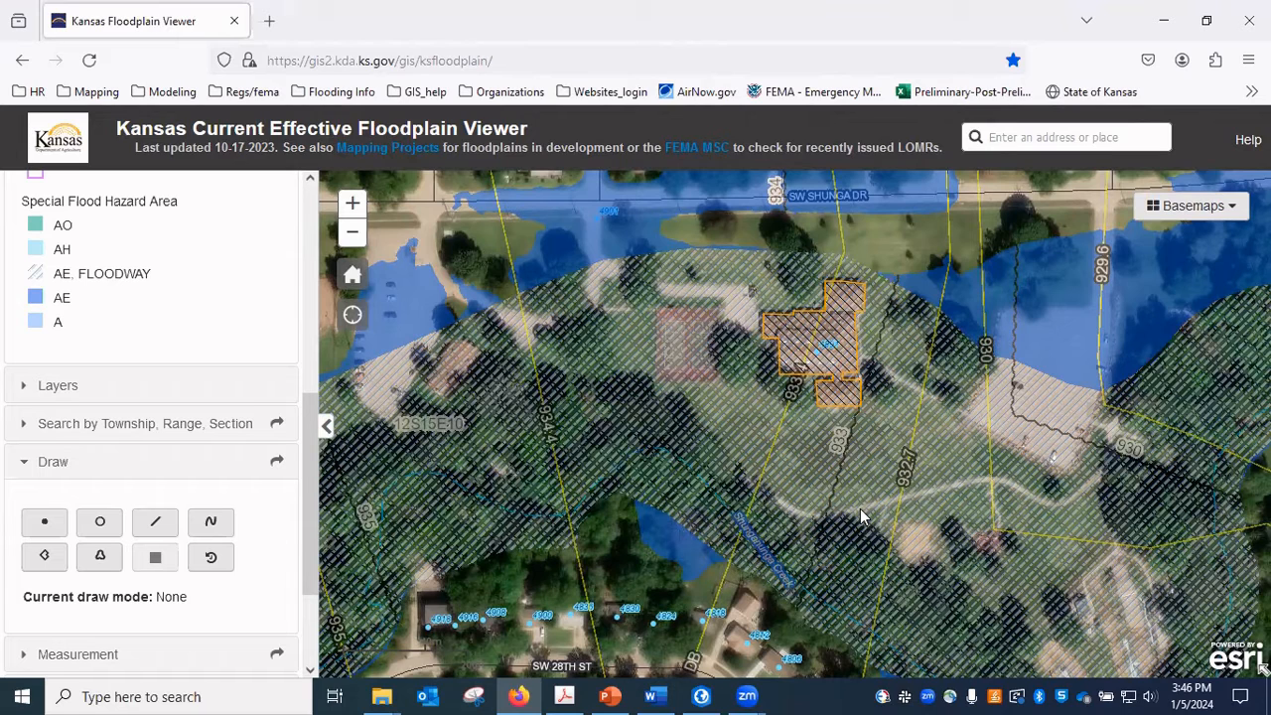
{"action": "left_click_drag", "start_coordinate": [763, 583], "coordinate": [798, 462]}
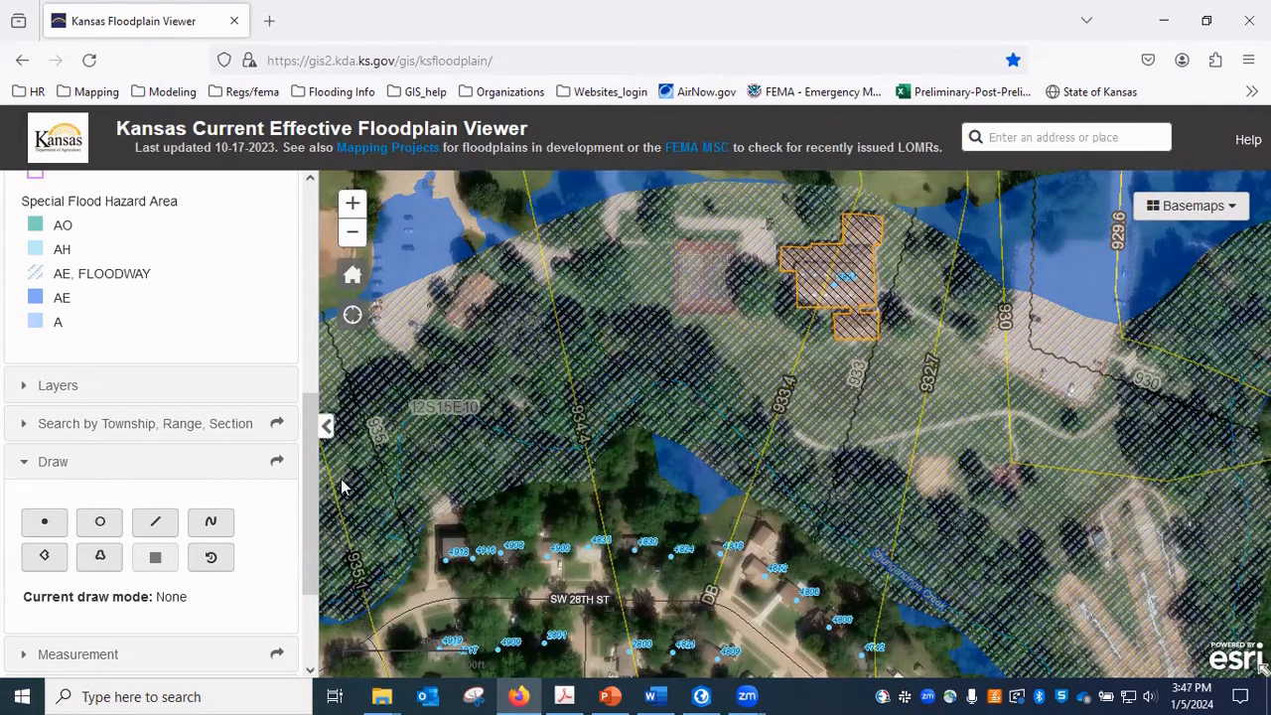
{"action": "left_click_drag", "start_coordinate": [311, 493], "coordinate": [307, 273]}
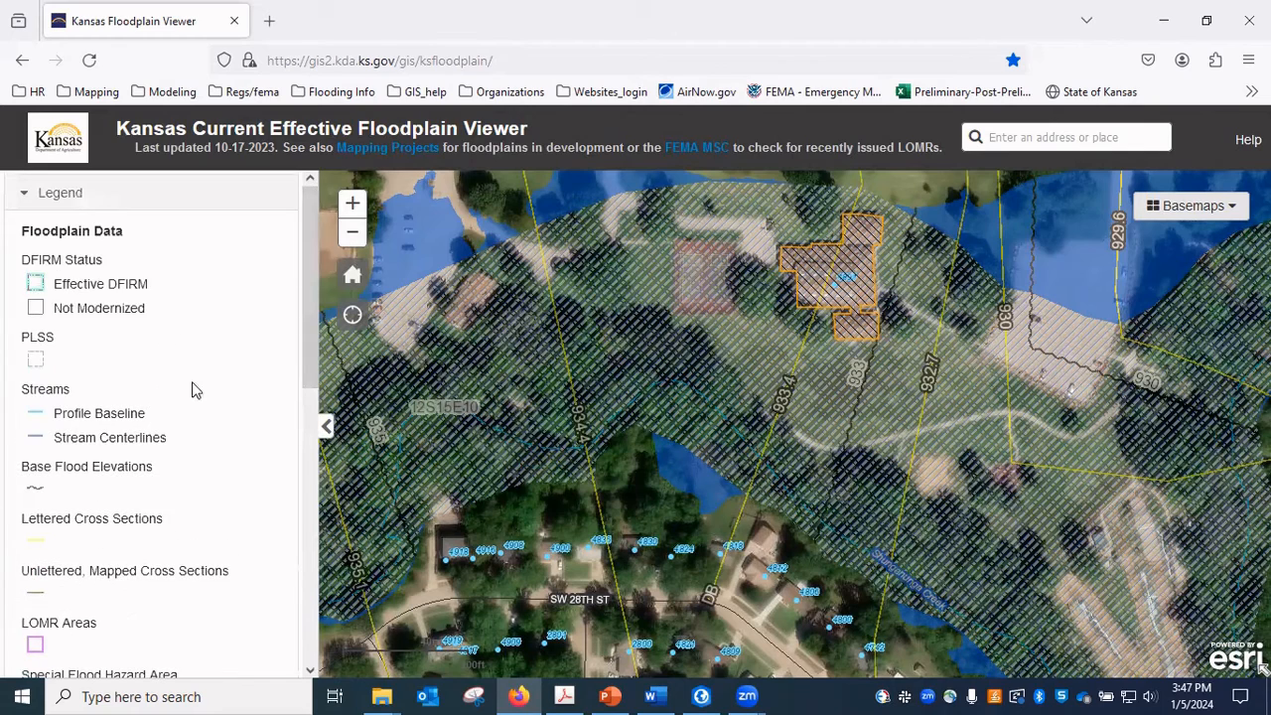
{"action": "scroll", "coordinate": [148, 428], "scroll_direction": "down", "scroll_amount": 4}
{"action": "left_click", "coordinate": [59, 504]}
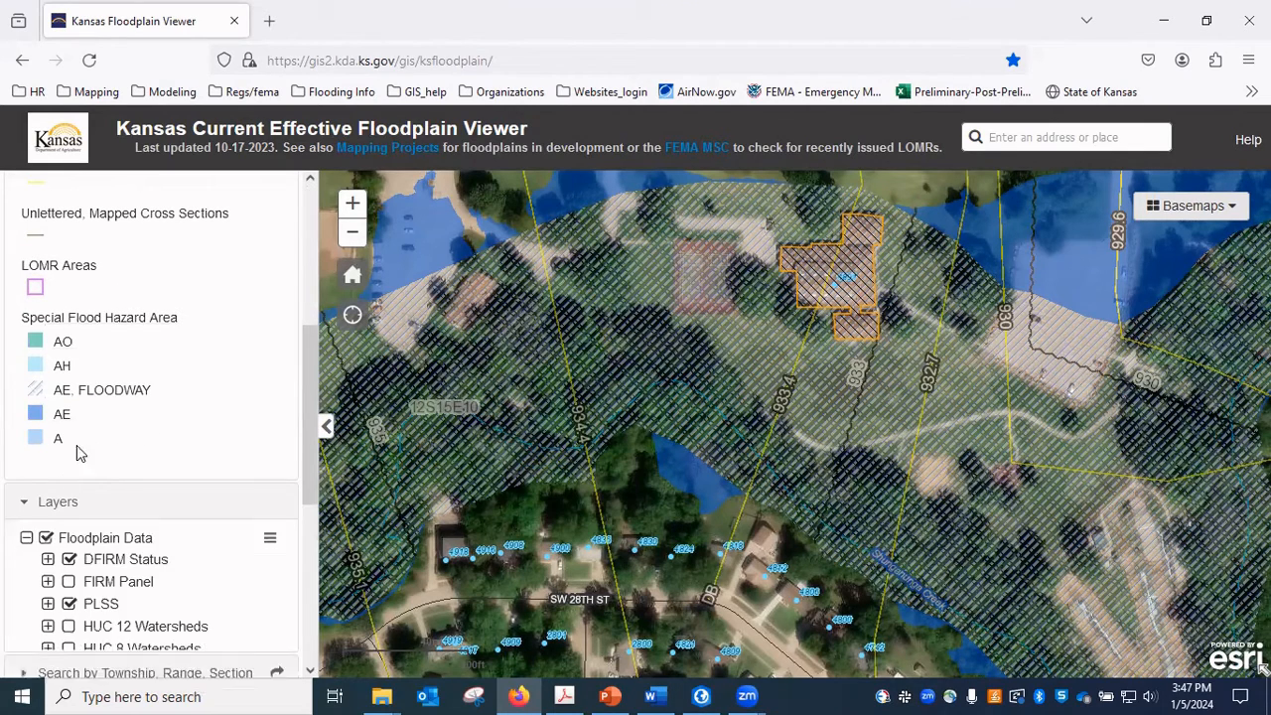
{"action": "scroll", "coordinate": [87, 452], "scroll_direction": "down", "scroll_amount": 4}
{"action": "scroll", "coordinate": [119, 532], "scroll_direction": "down", "scroll_amount": 3}
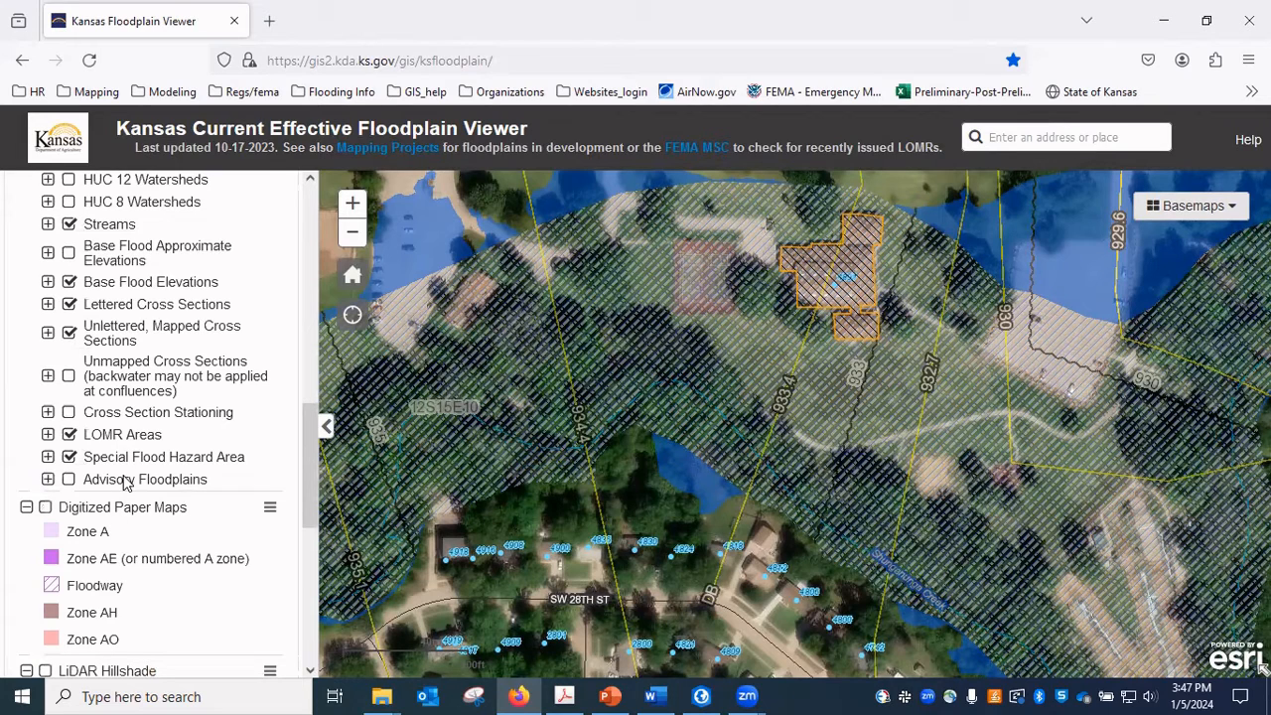
{"action": "left_click", "coordinate": [68, 457]}
Draw a straight polyline from the outlined building's northwest corner to the Shunganunga Creek line to the southwest.
{"action": "scroll", "coordinate": [170, 467], "scroll_direction": "down", "scroll_amount": 8}
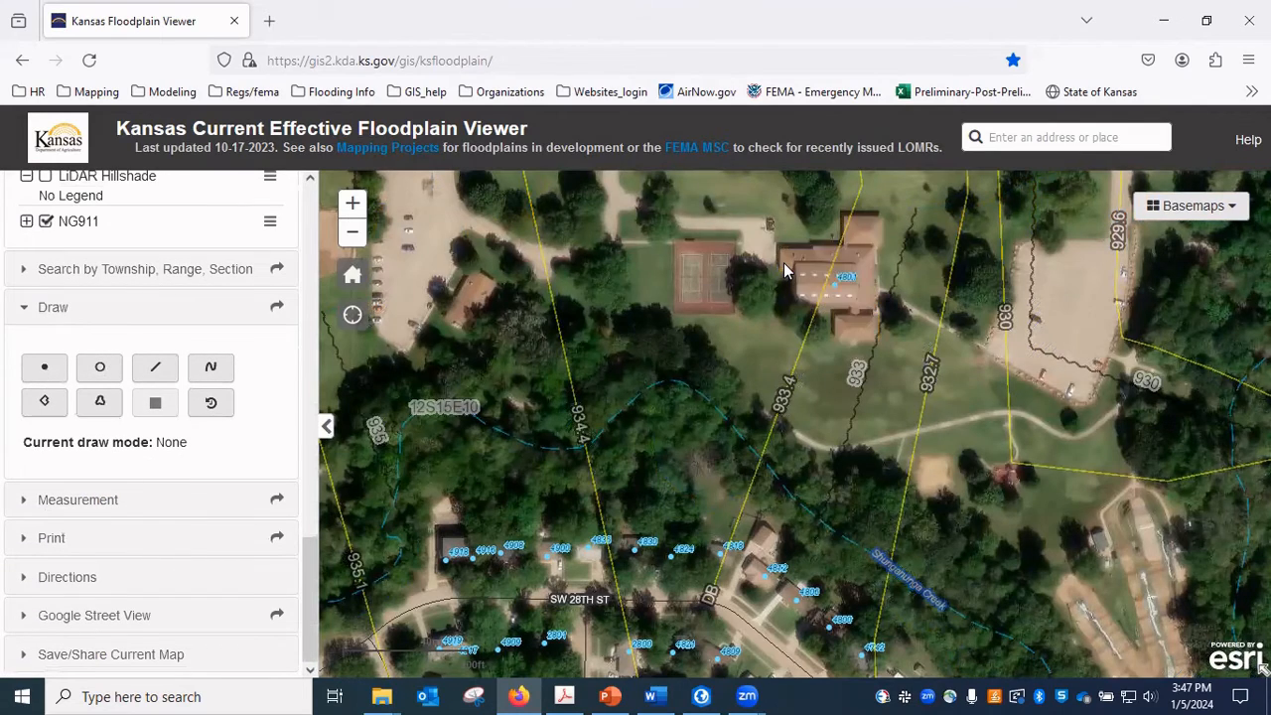
{"action": "scroll", "coordinate": [783, 262], "scroll_direction": "up", "scroll_amount": 2}
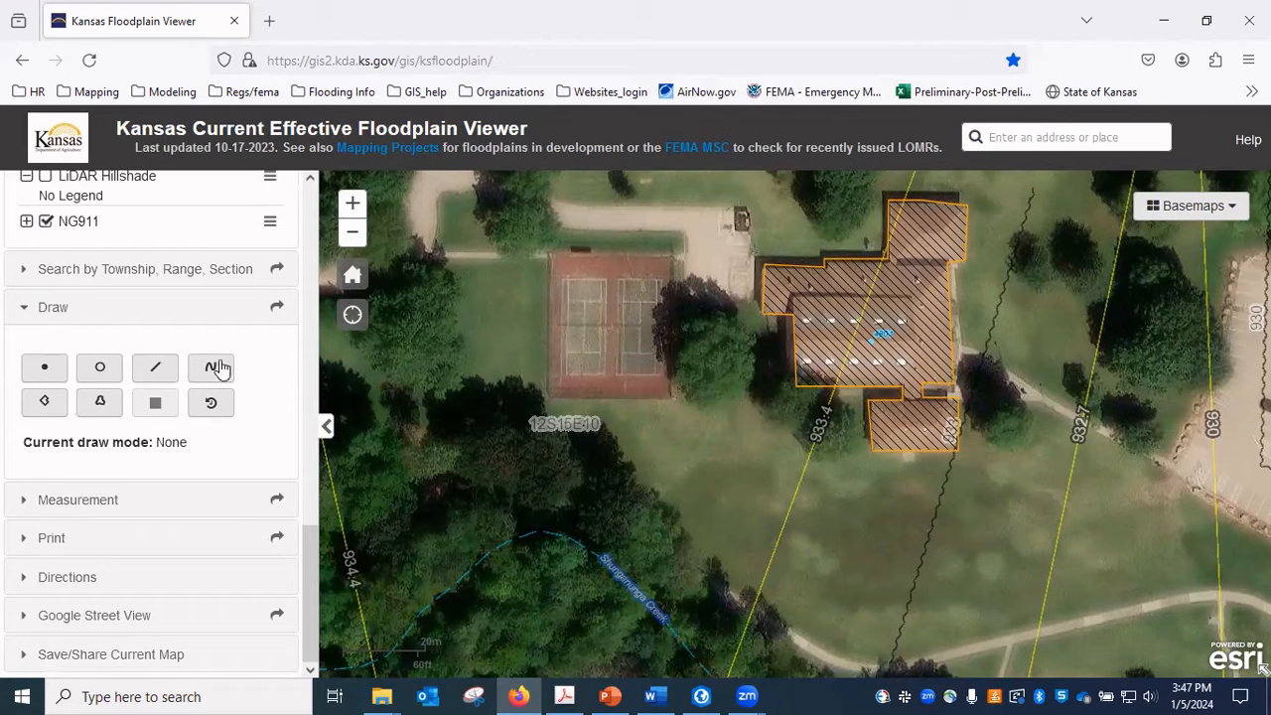
{"action": "left_click", "coordinate": [151, 371]}
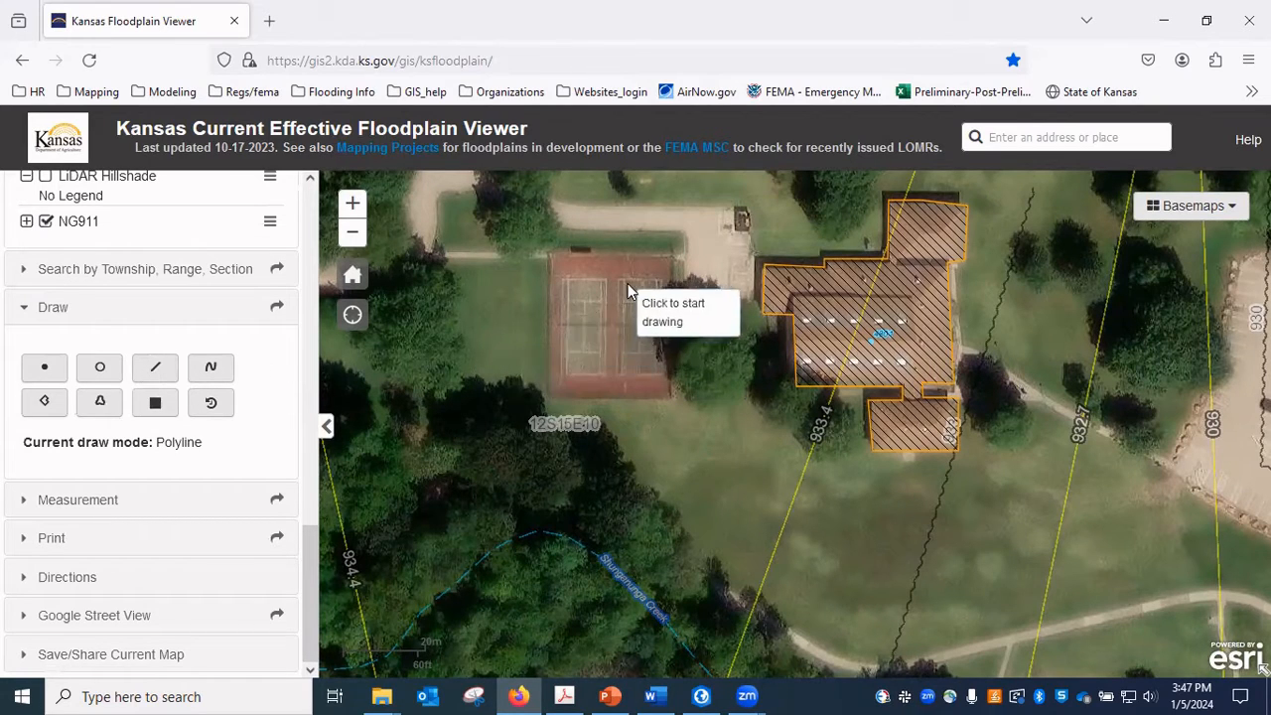
{"action": "left_click", "coordinate": [765, 275]}
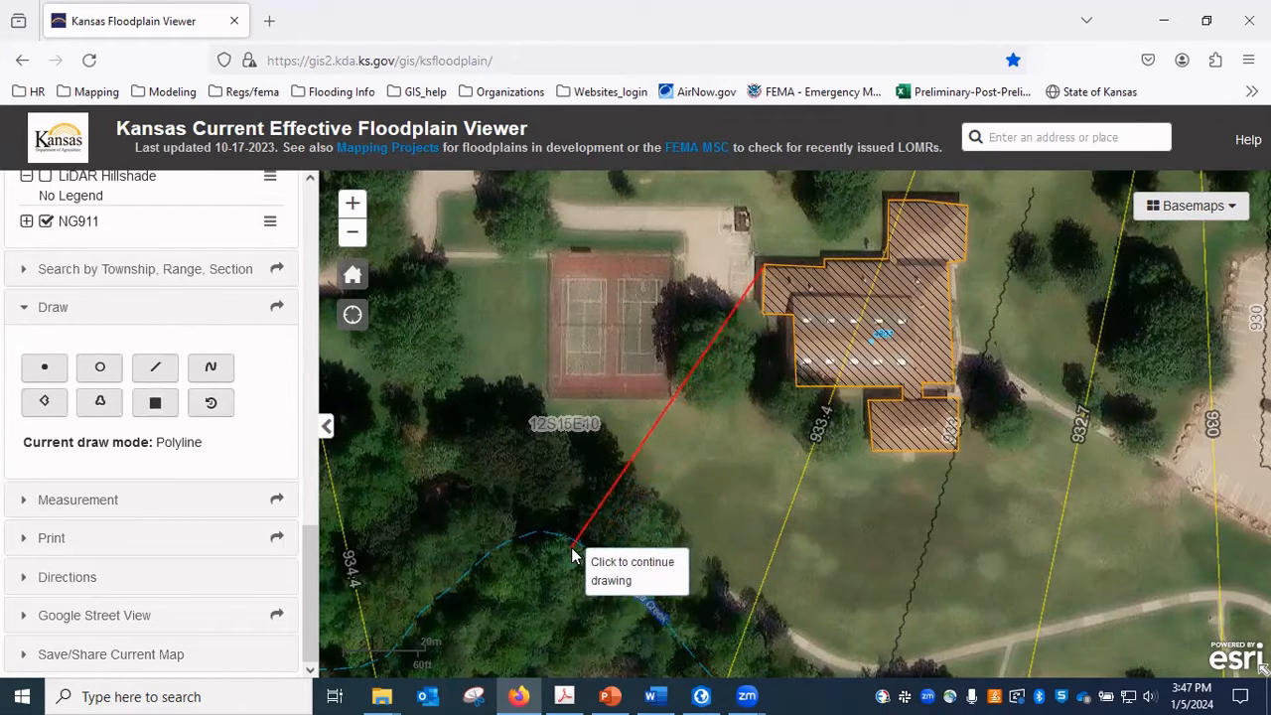
{"action": "scroll", "coordinate": [571, 547], "scroll_direction": "up", "scroll_amount": 1}
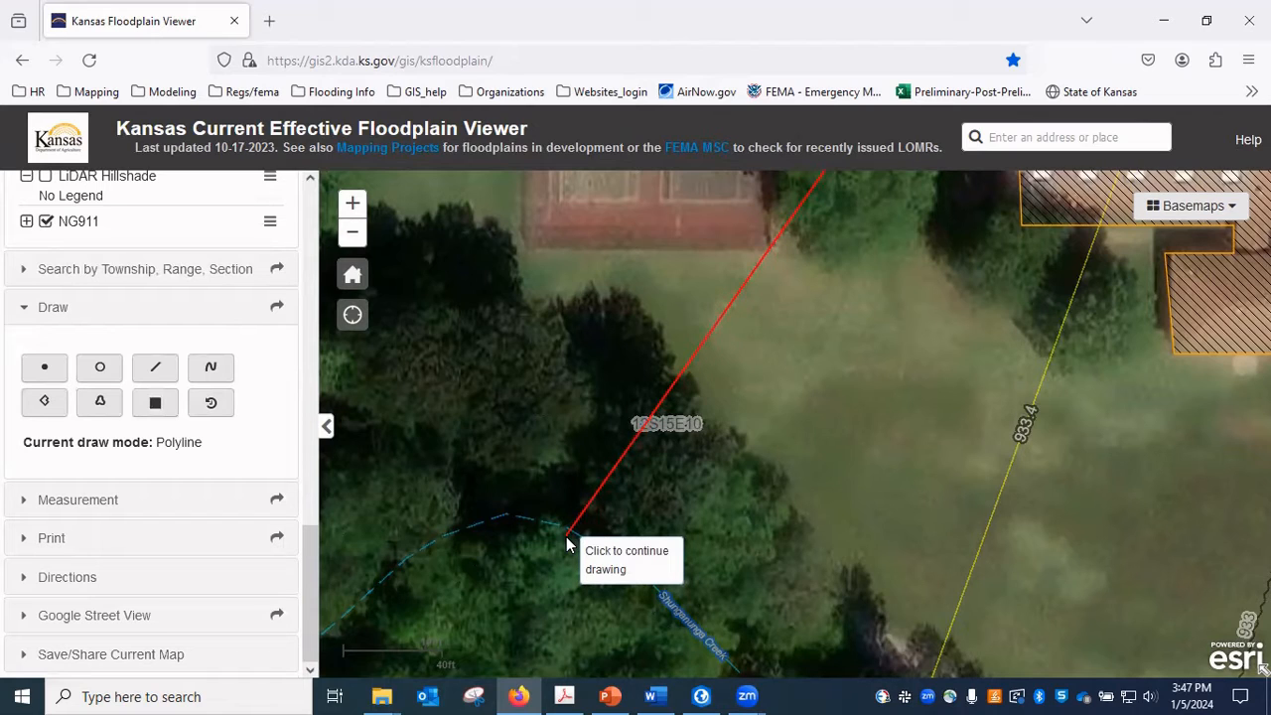
{"action": "double_click", "coordinate": [568, 539]}
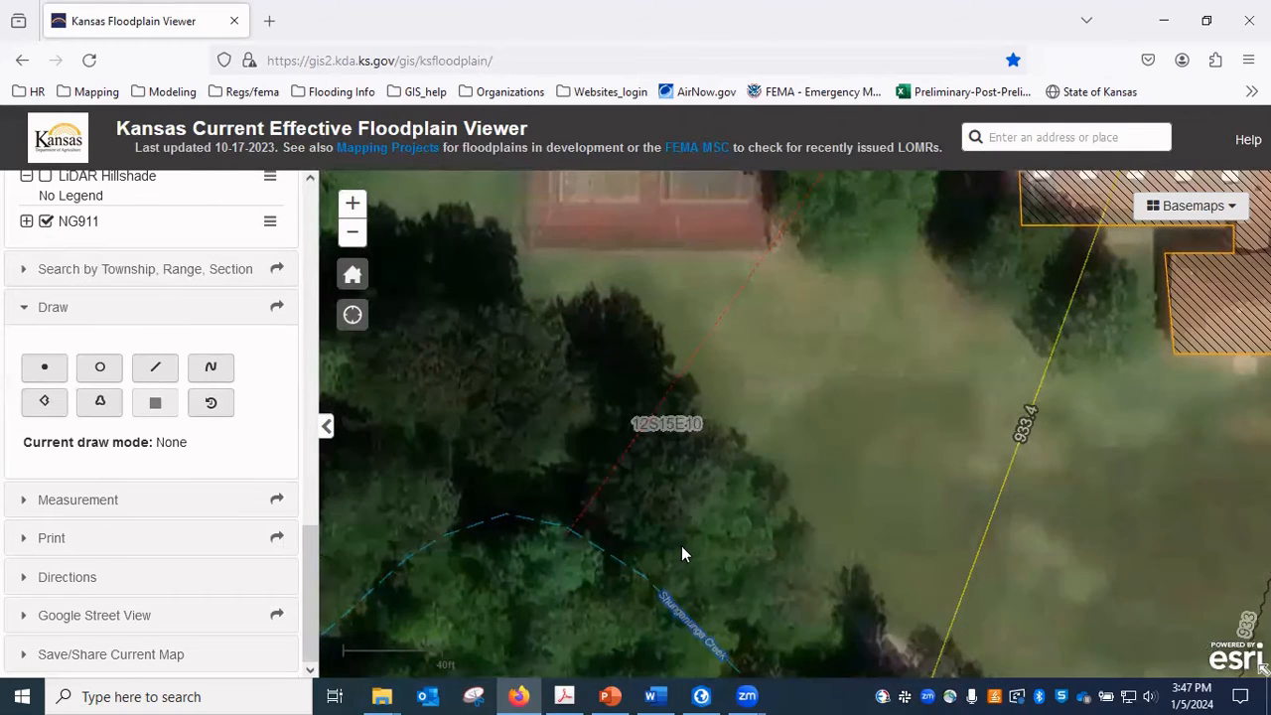
Close the Draw tools and open the Measurement tools for the map.
{"action": "scroll", "coordinate": [694, 540], "scroll_direction": "down", "scroll_amount": 1}
{"action": "left_click_drag", "start_coordinate": [694, 540], "coordinate": [745, 443]}
{"action": "left_click_drag", "start_coordinate": [814, 554], "coordinate": [758, 494]}
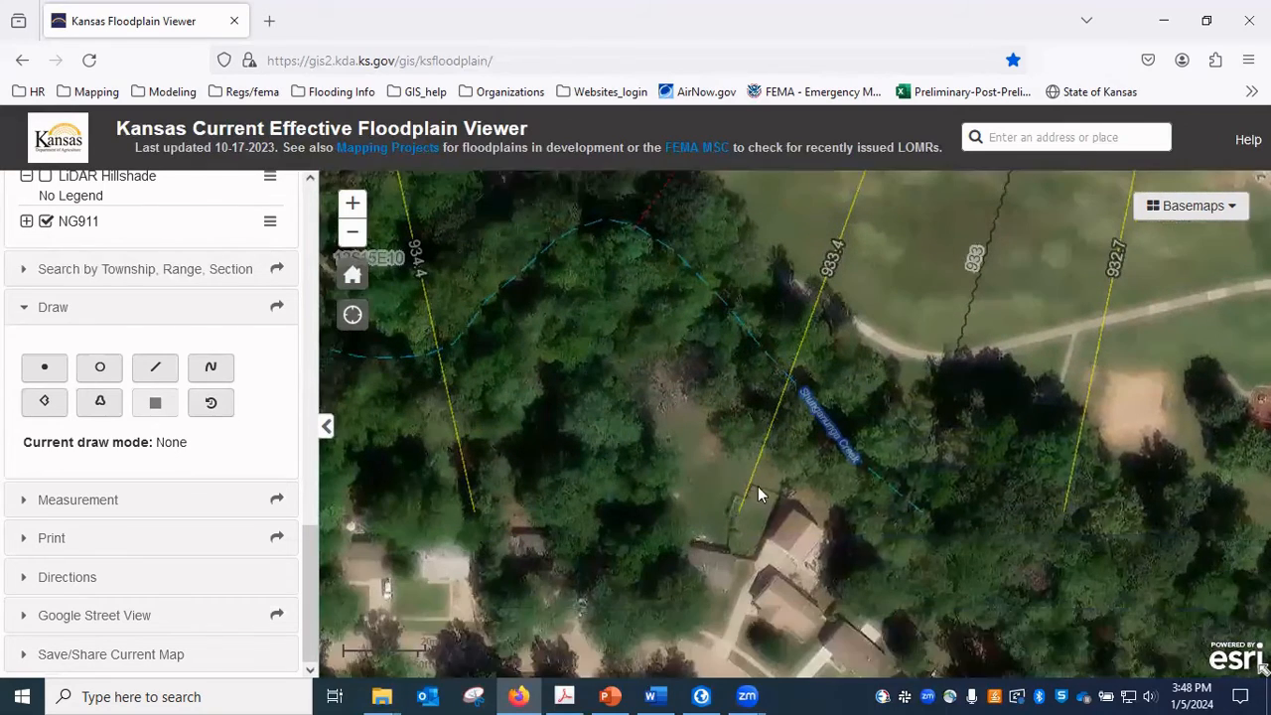
{"action": "left_click_drag", "start_coordinate": [702, 434], "coordinate": [704, 585]}
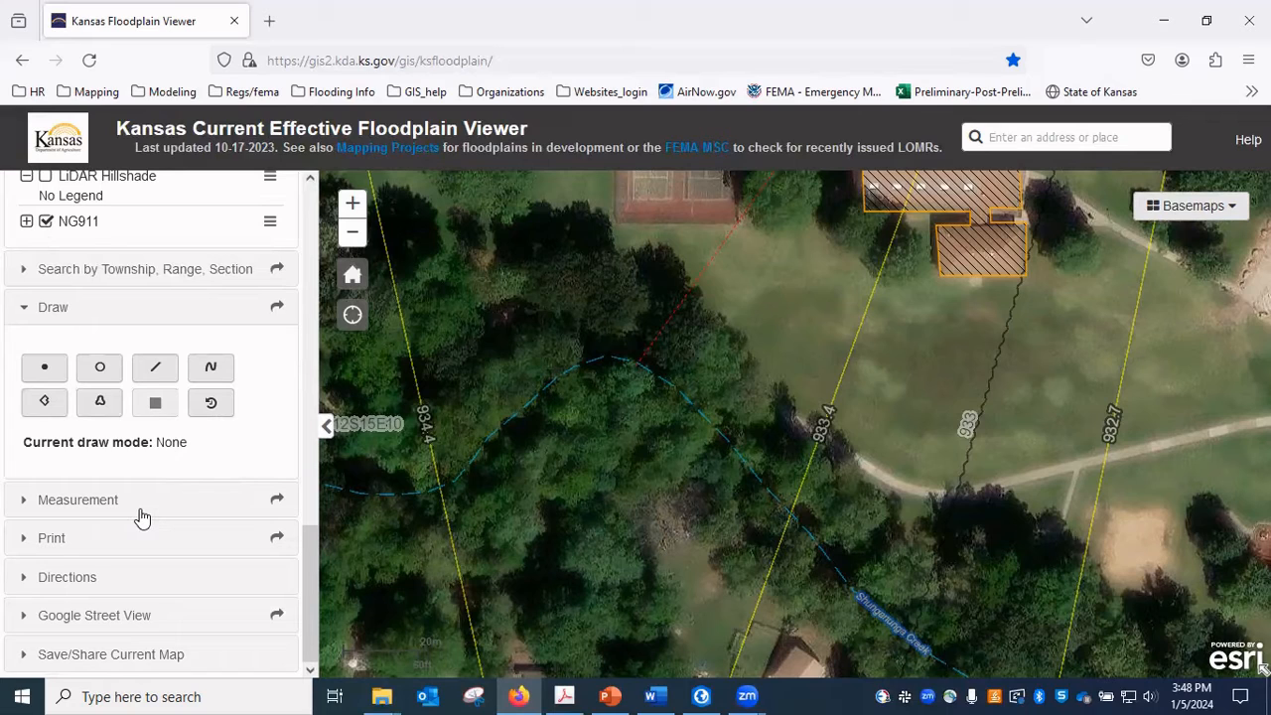
{"action": "left_click", "coordinate": [23, 307]}
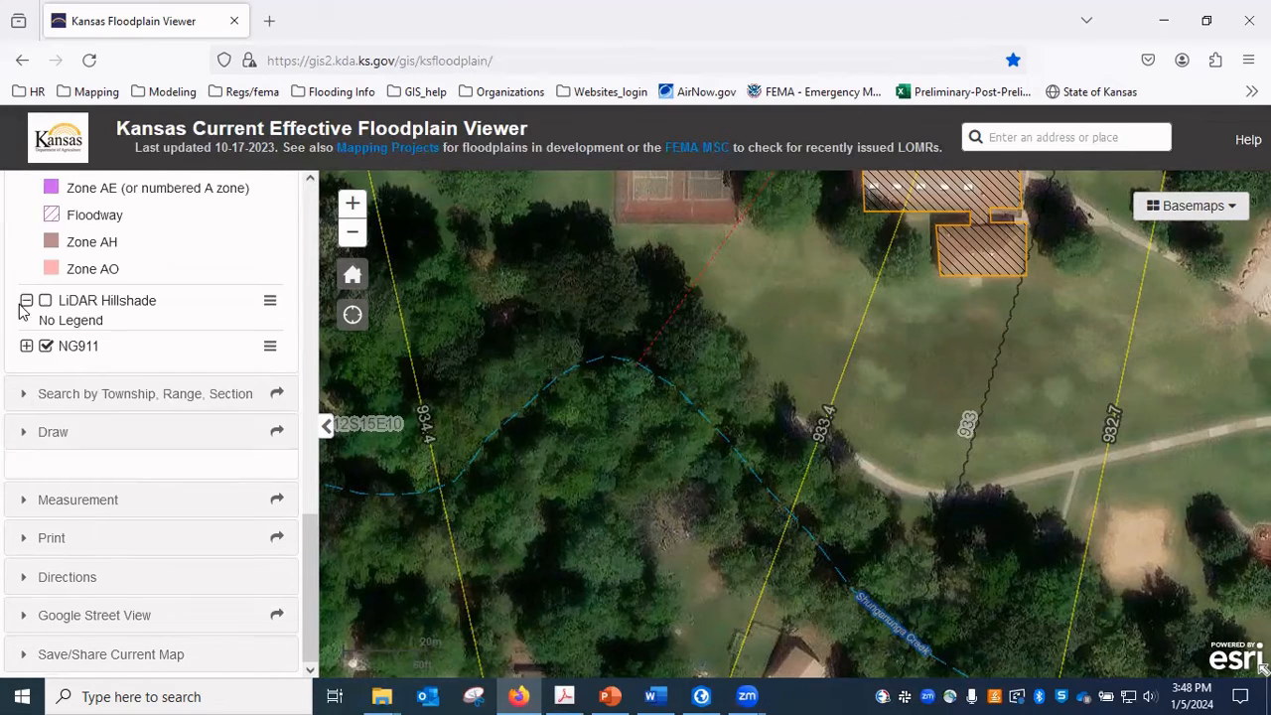
{"action": "left_click", "coordinate": [68, 507]}
{"action": "scroll", "coordinate": [54, 447], "scroll_direction": "down", "scroll_amount": 3}
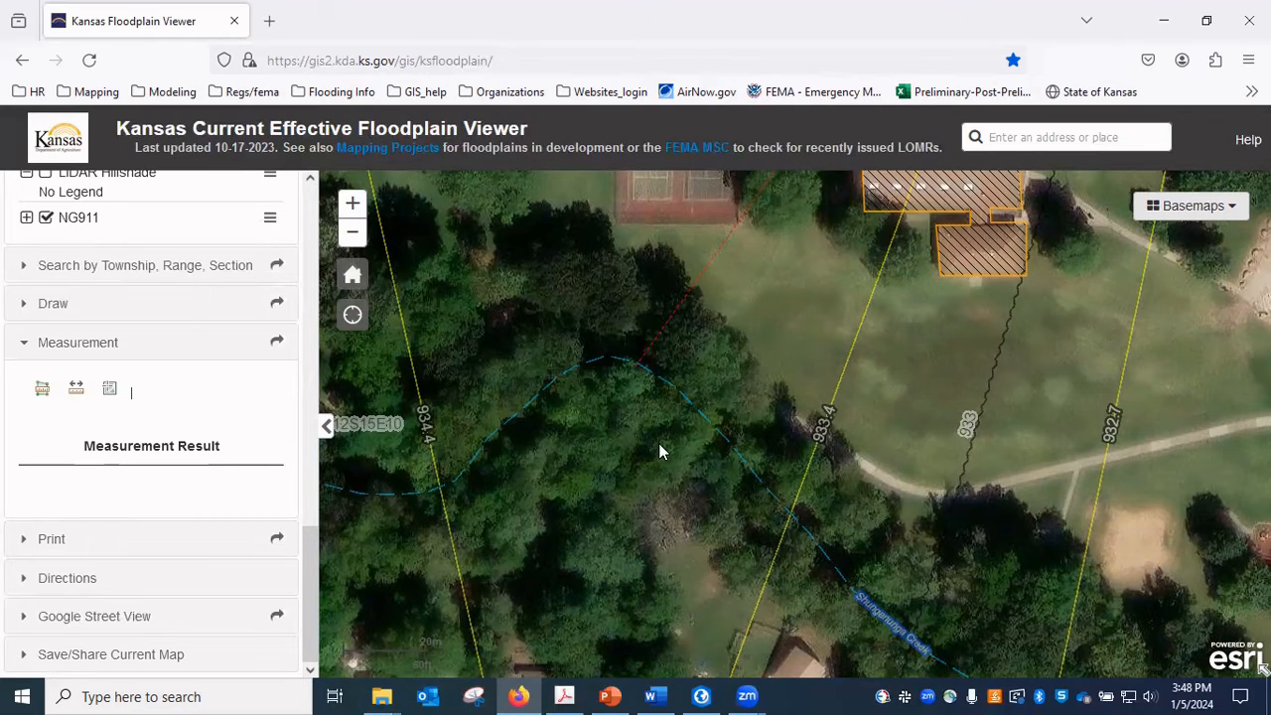
Locate cross section DB on the map and find its marker in the Shunganunga Creek flood profile PDF in Adobe Acrobat.
{"action": "left_click_drag", "start_coordinate": [659, 443], "coordinate": [662, 324]}
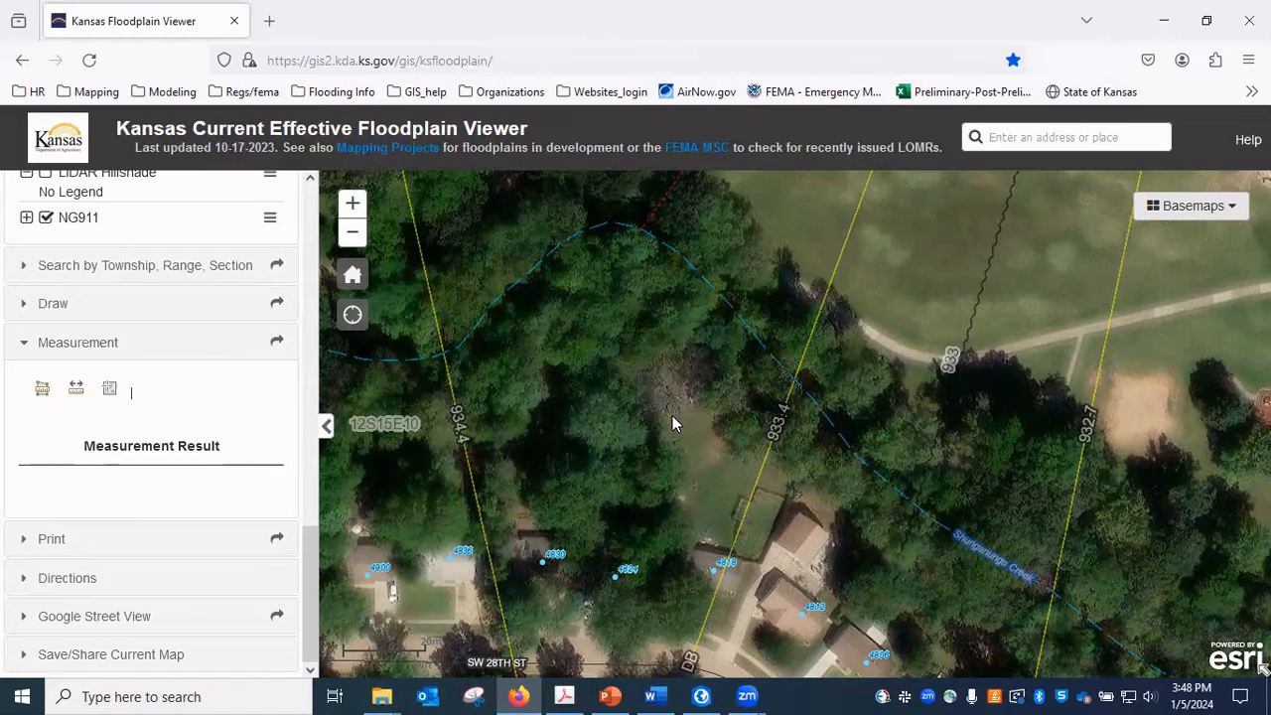
{"action": "left_click_drag", "start_coordinate": [672, 415], "coordinate": [673, 375]}
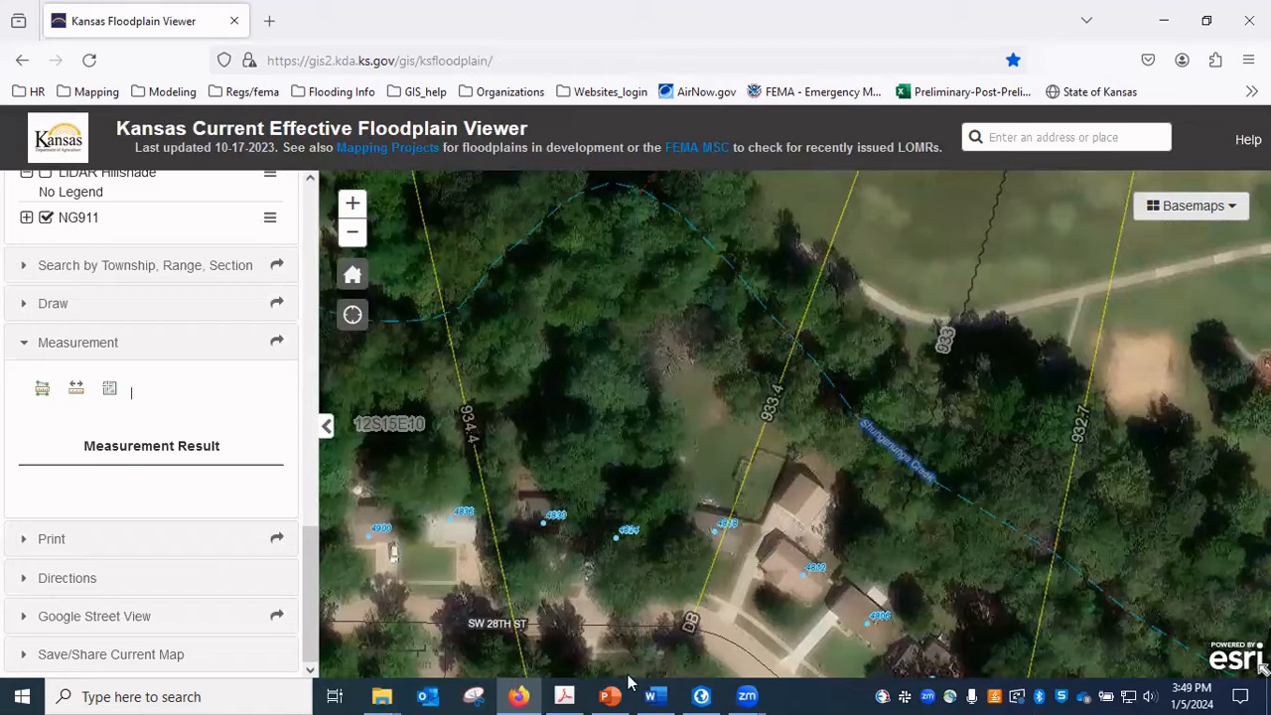
{"action": "left_click", "coordinate": [564, 696]}
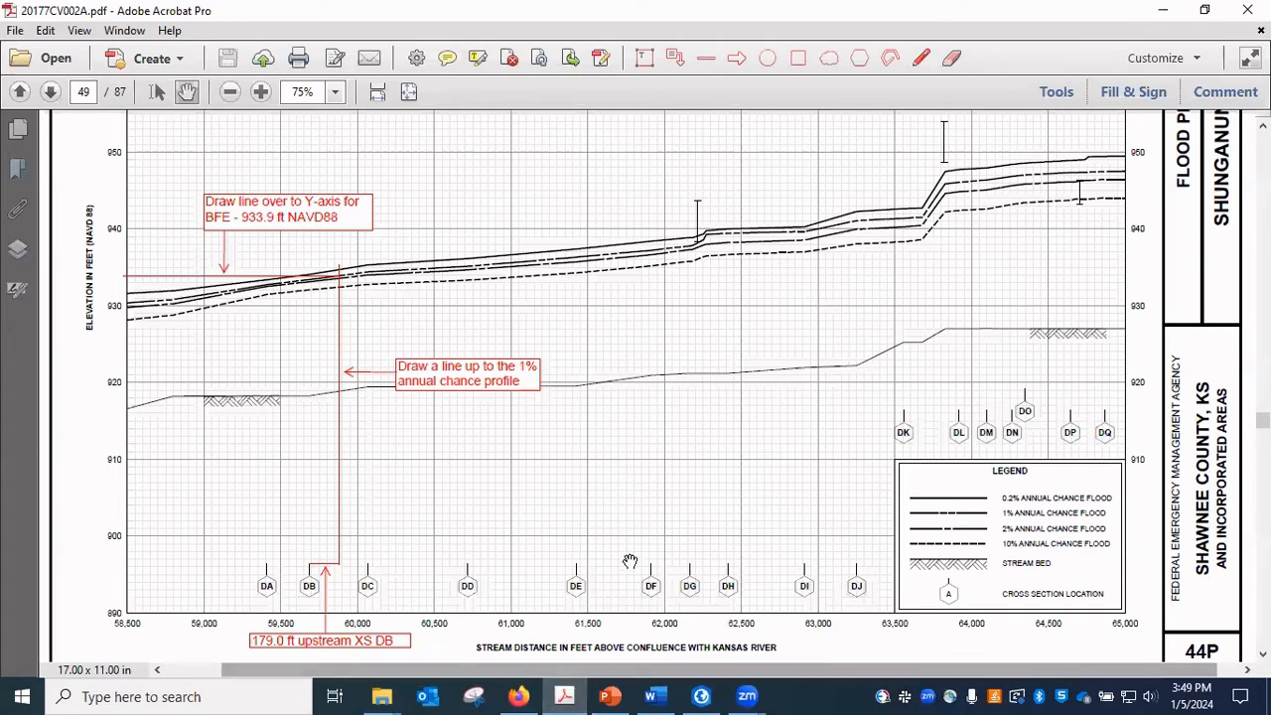
{"action": "left_click_drag", "start_coordinate": [831, 531], "coordinate": [777, 545]}
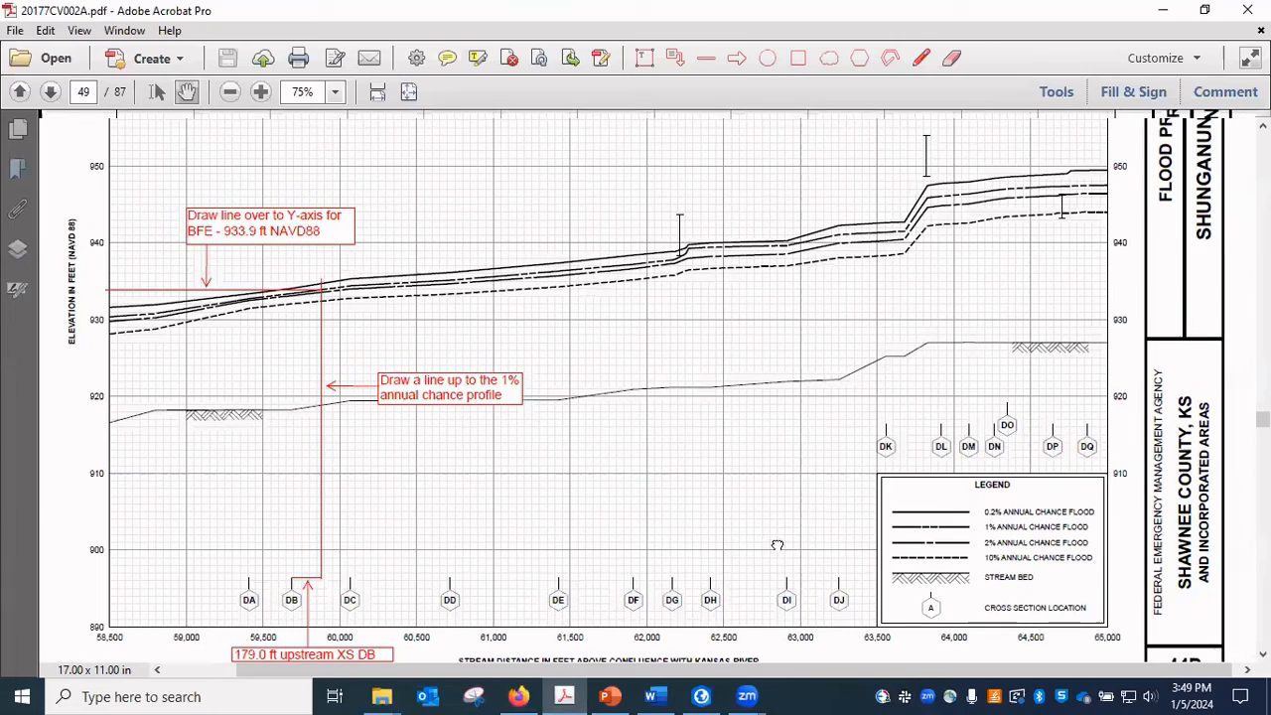
{"action": "scroll", "coordinate": [955, 388], "scroll_direction": "up", "scroll_amount": 3}
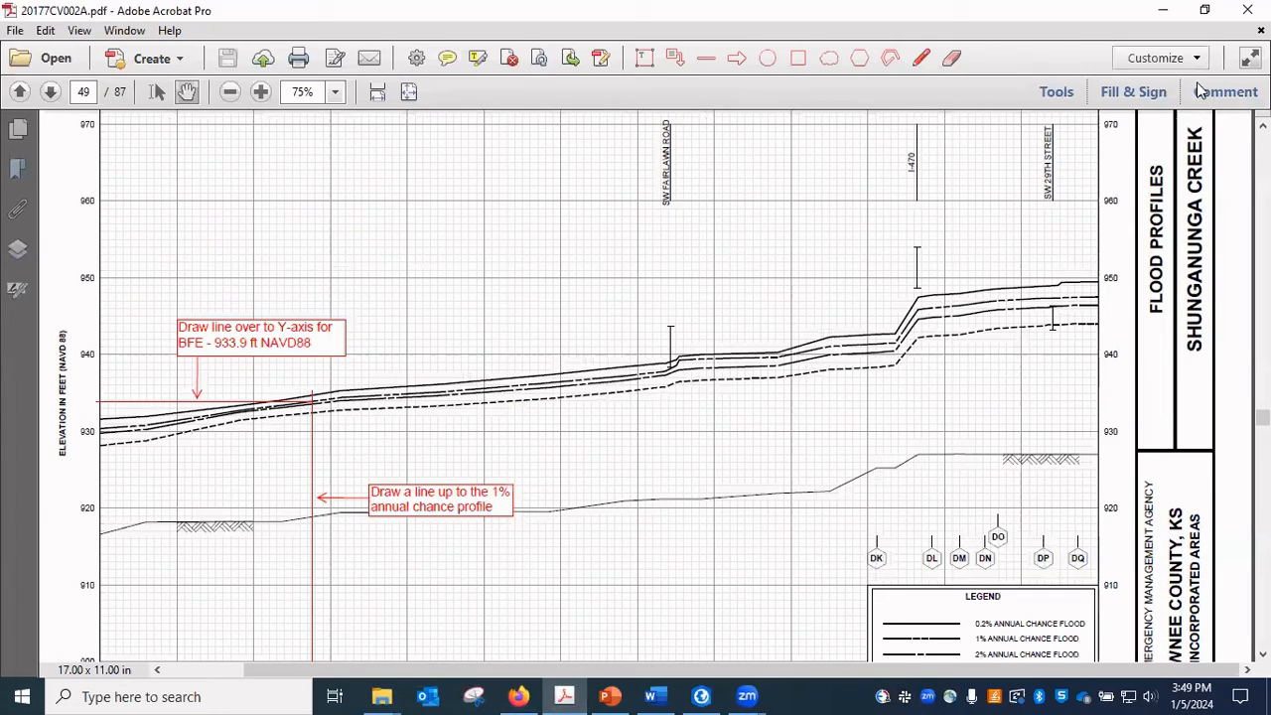
{"action": "left_click_drag", "start_coordinate": [573, 576], "coordinate": [668, 400]}
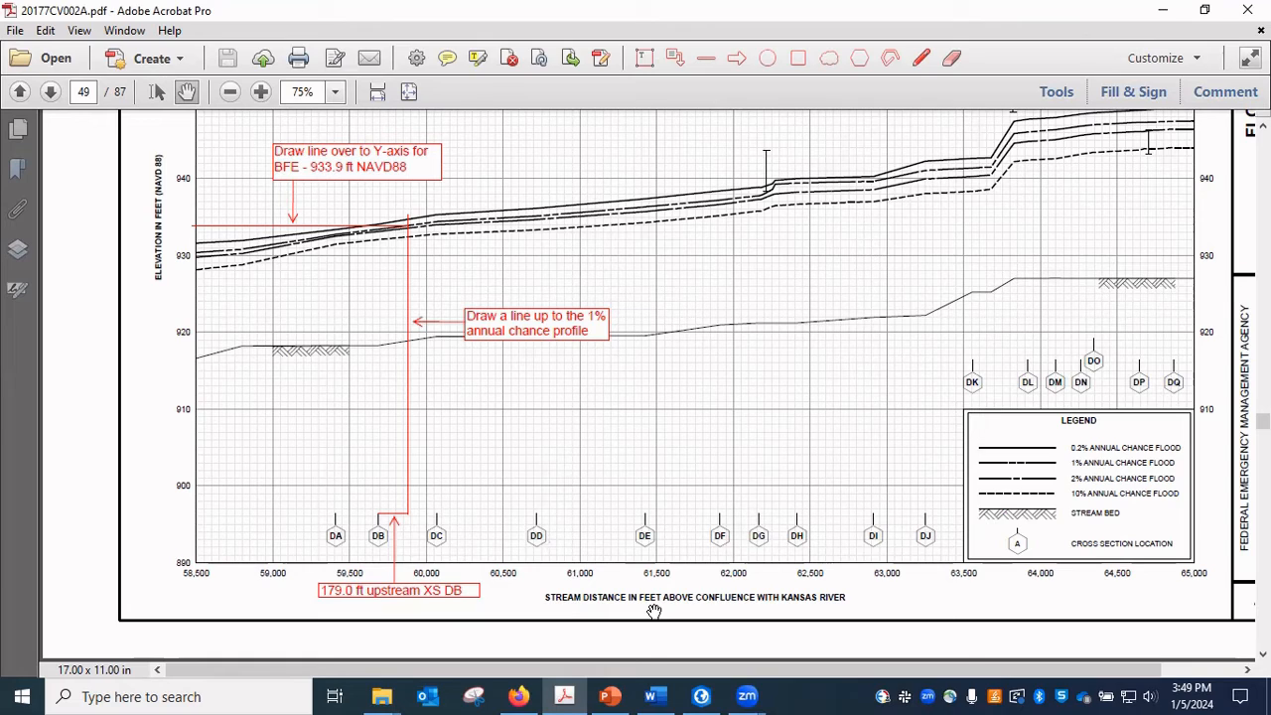
{"action": "left_click", "coordinate": [1168, 22]}
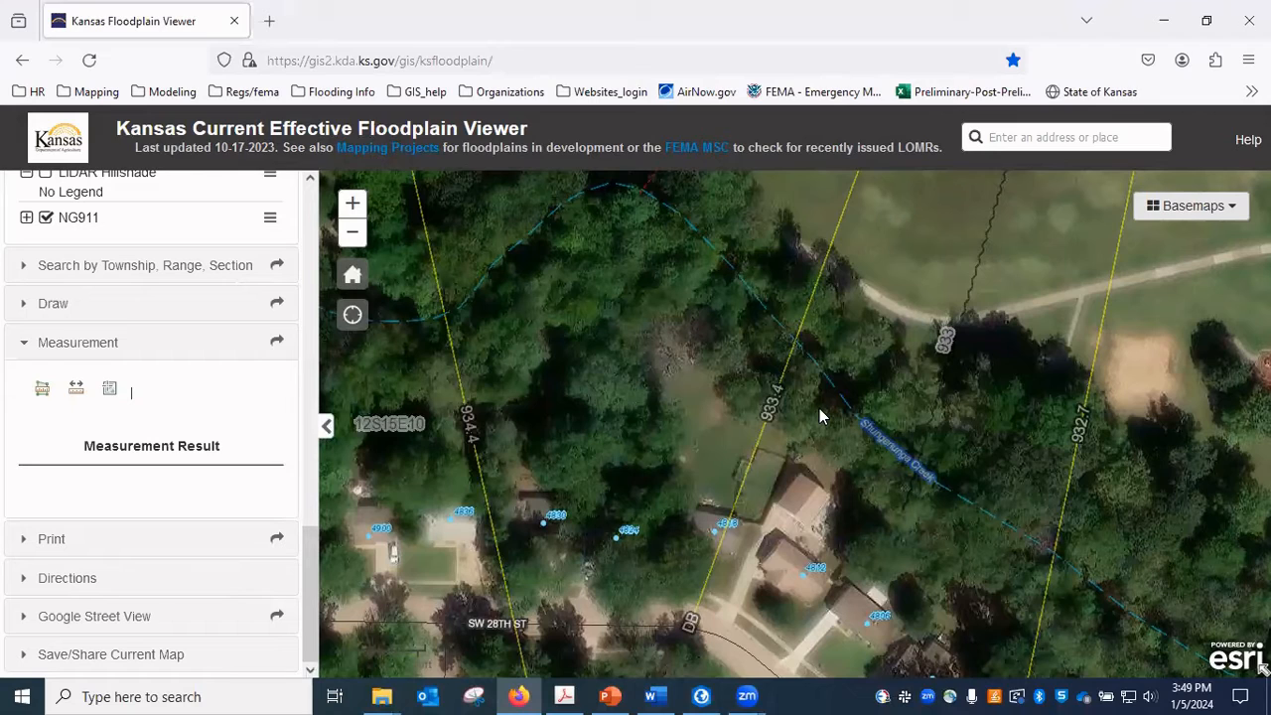
Measure the distance in feet along Shunganunga Creek from the 933.4 cross-section line (DB) upstream to the end of the drawn red line.
{"action": "left_click", "coordinate": [77, 391]}
{"action": "left_click", "coordinate": [162, 393]}
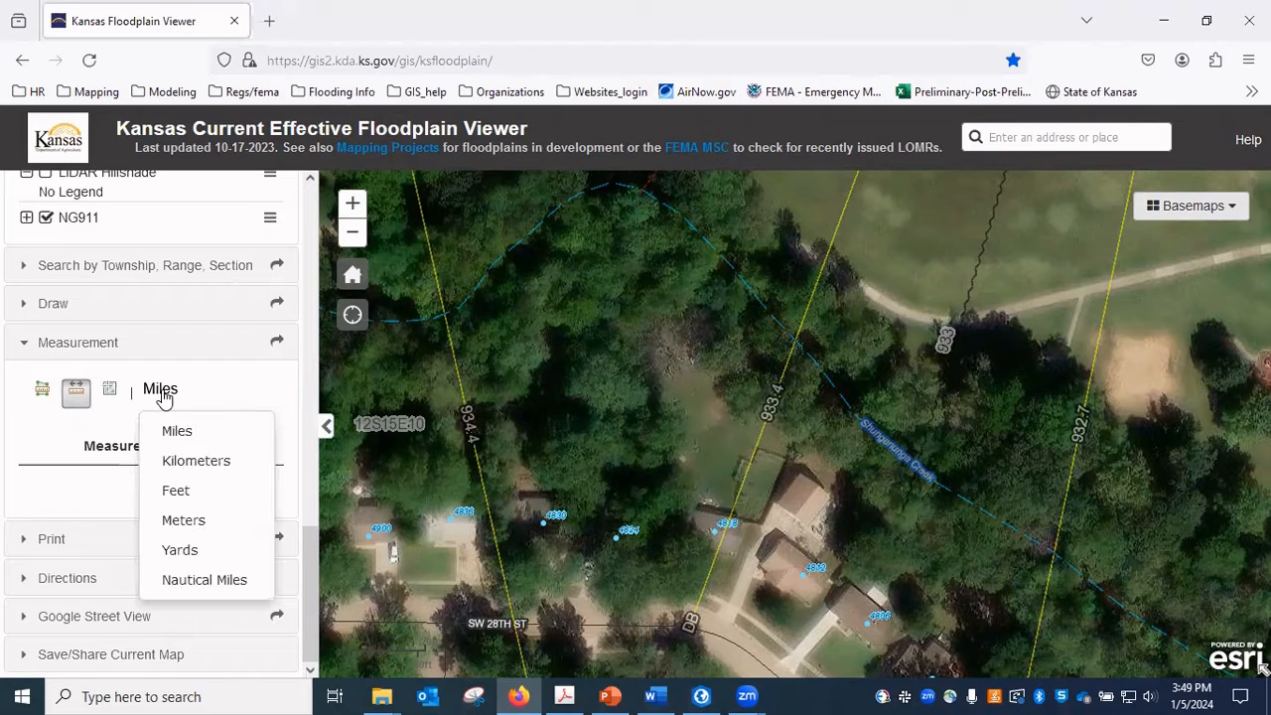
{"action": "left_click", "coordinate": [179, 492]}
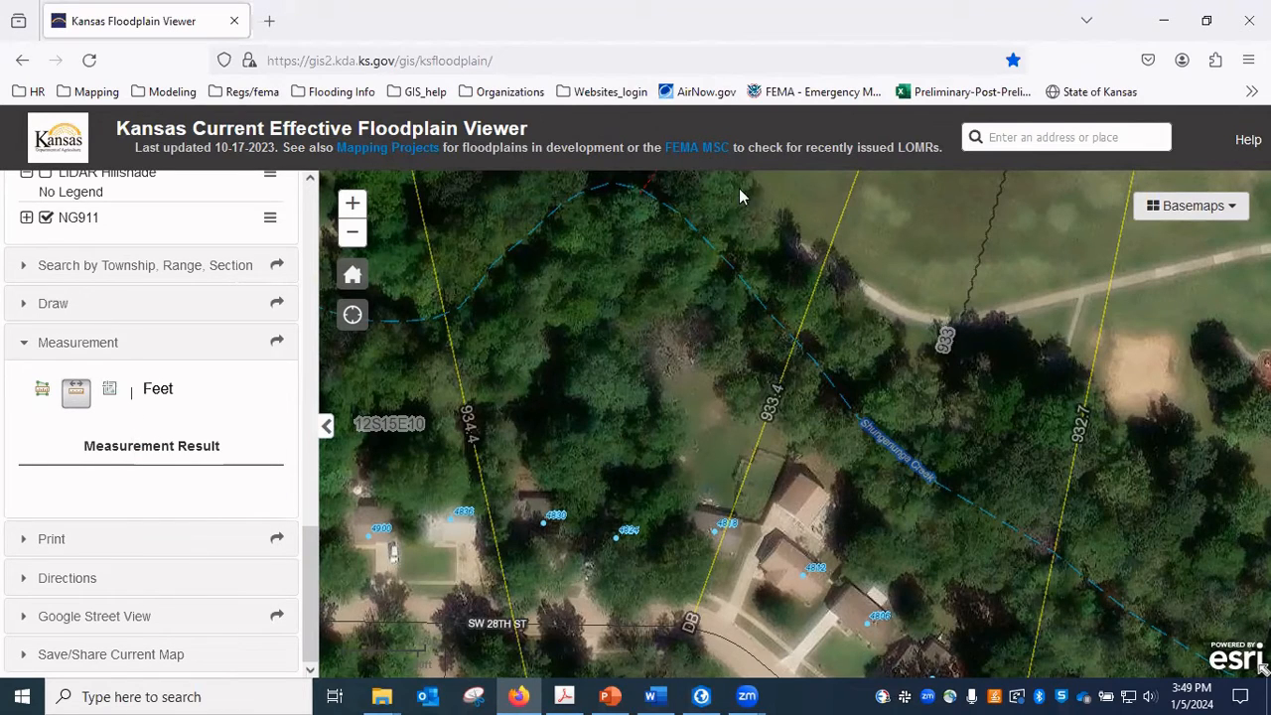
{"action": "scroll", "coordinate": [685, 296], "scroll_direction": "down", "scroll_amount": 1}
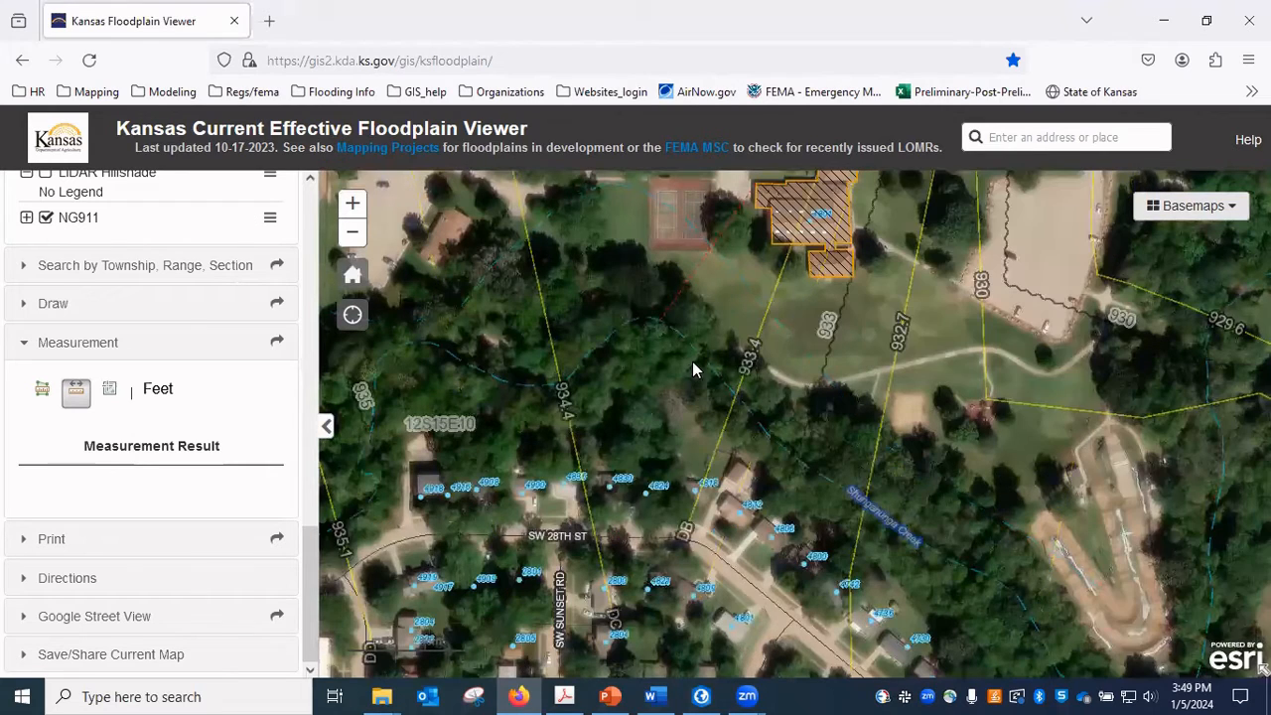
{"action": "scroll", "coordinate": [702, 321], "scroll_direction": "up", "scroll_amount": 2}
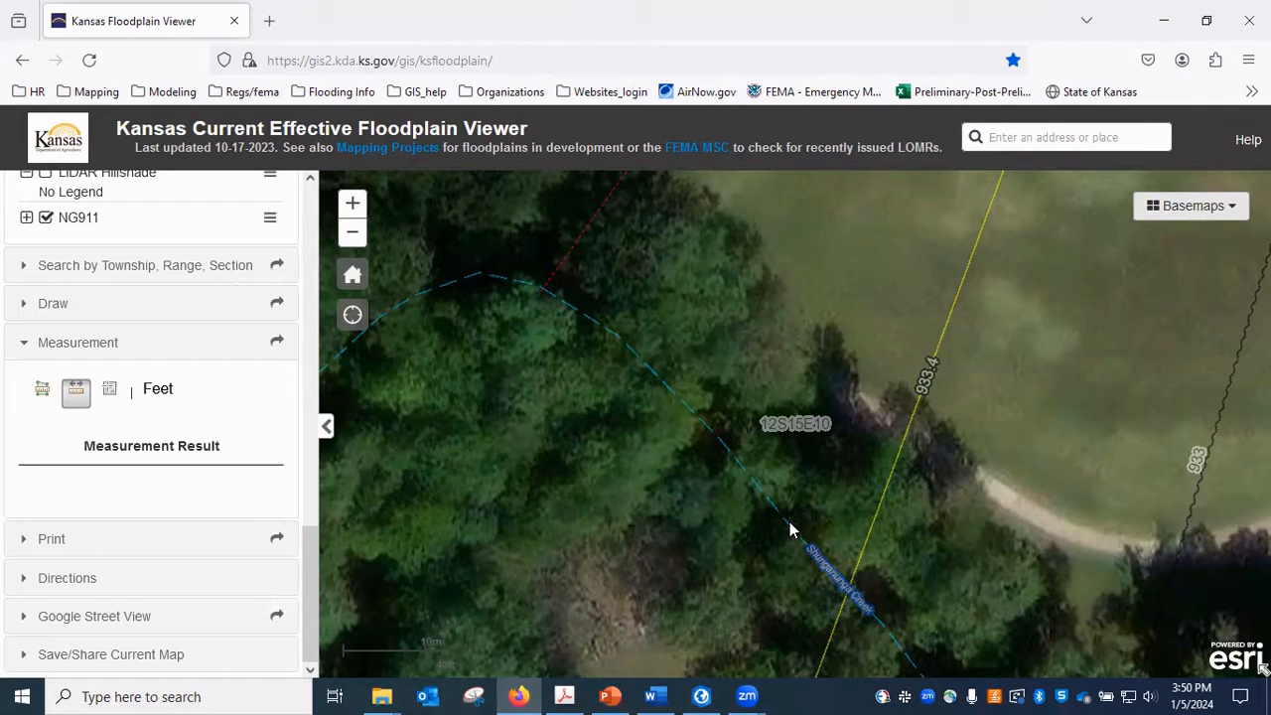
{"action": "left_click", "coordinate": [848, 584]}
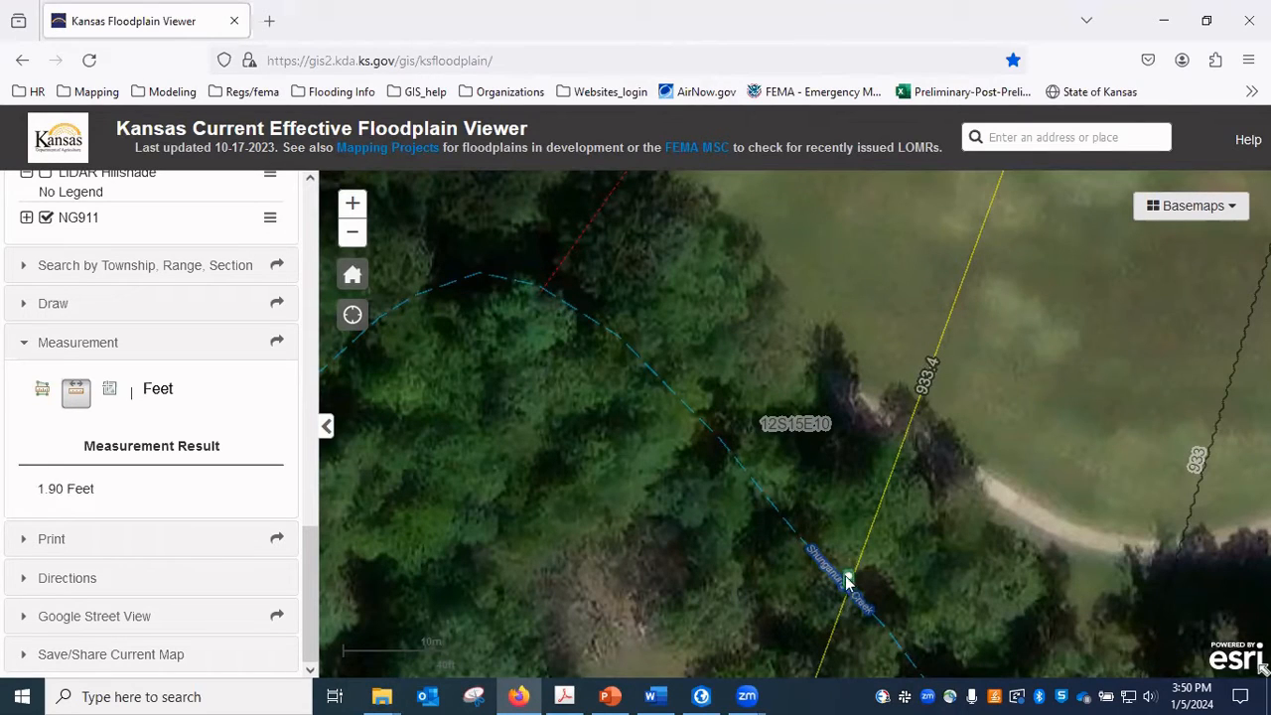
{"action": "left_click", "coordinate": [790, 519]}
{"action": "left_click", "coordinate": [759, 475]}
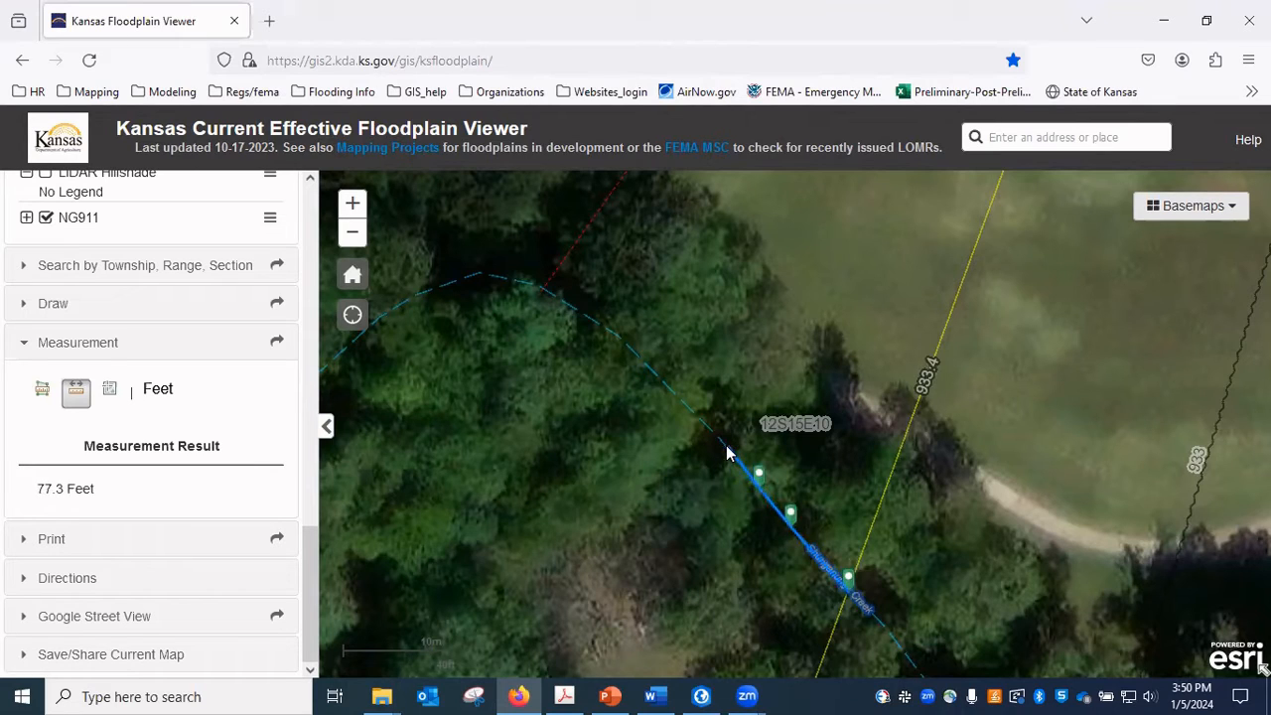
{"action": "left_click", "coordinate": [724, 431]}
{"action": "left_click", "coordinate": [687, 390]}
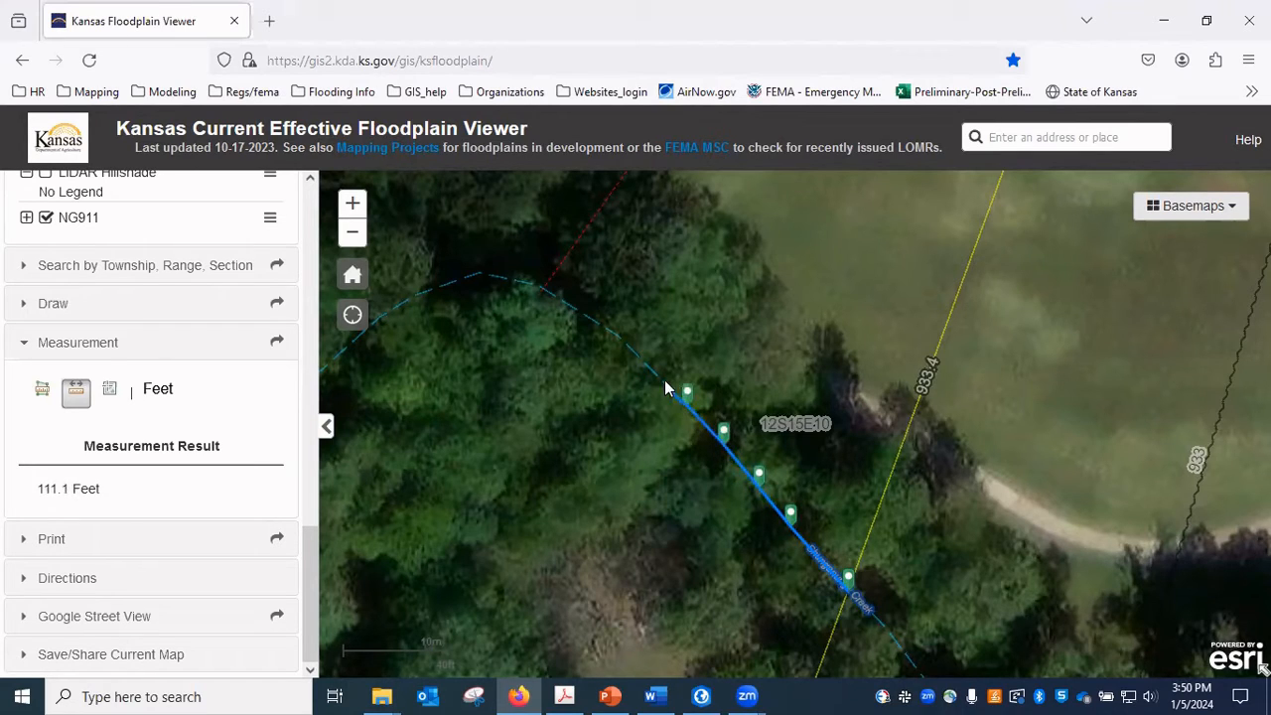
{"action": "left_click", "coordinate": [648, 353]}
{"action": "left_click", "coordinate": [620, 328]}
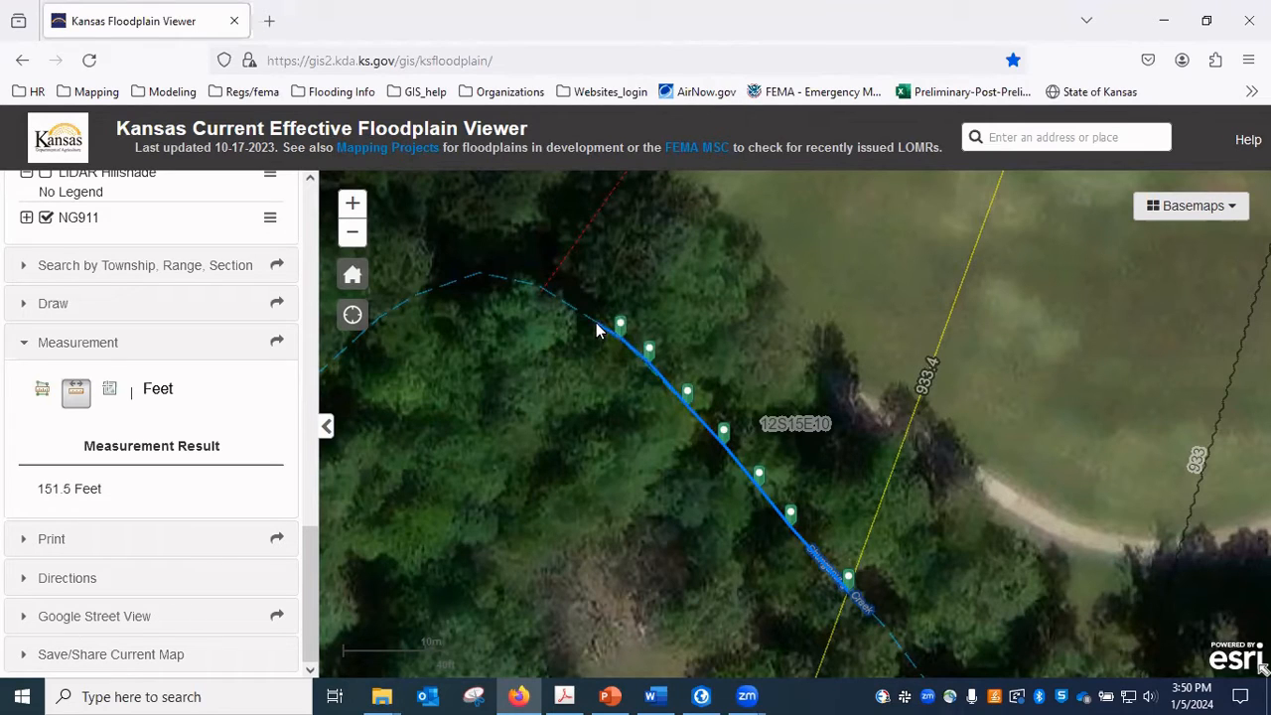
{"action": "left_click", "coordinate": [595, 315]}
{"action": "left_click", "coordinate": [556, 291]}
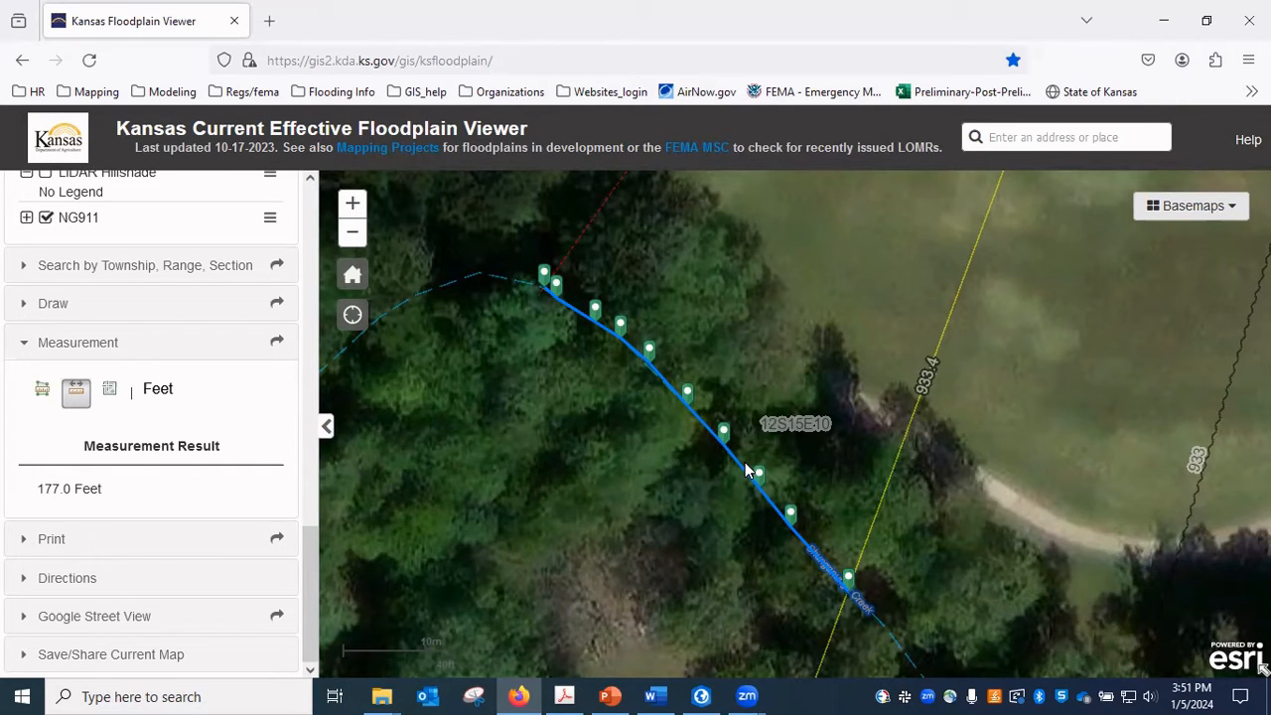
Switch to the flood profile PDF in Adobe Acrobat and examine the upstream offset from cross section DB along the stream distance axis.
{"action": "mouse_move", "coordinate": [579, 695]}
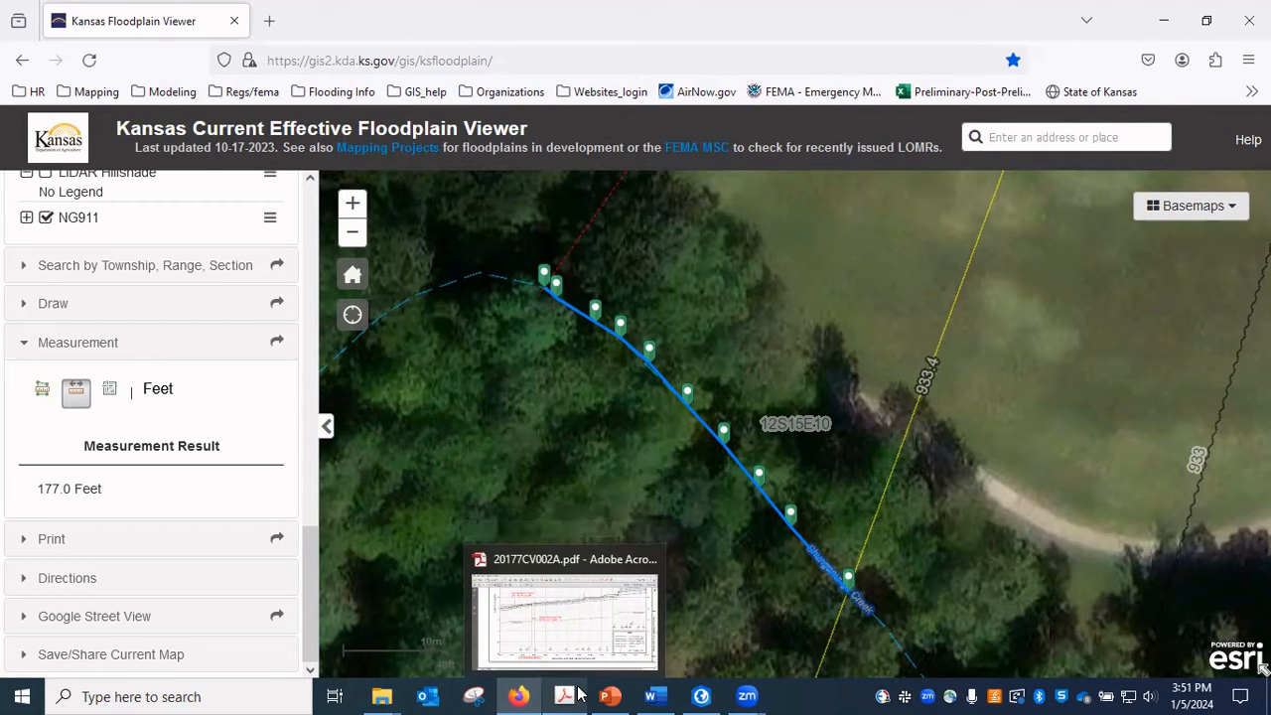
{"action": "left_click", "coordinate": [579, 695]}
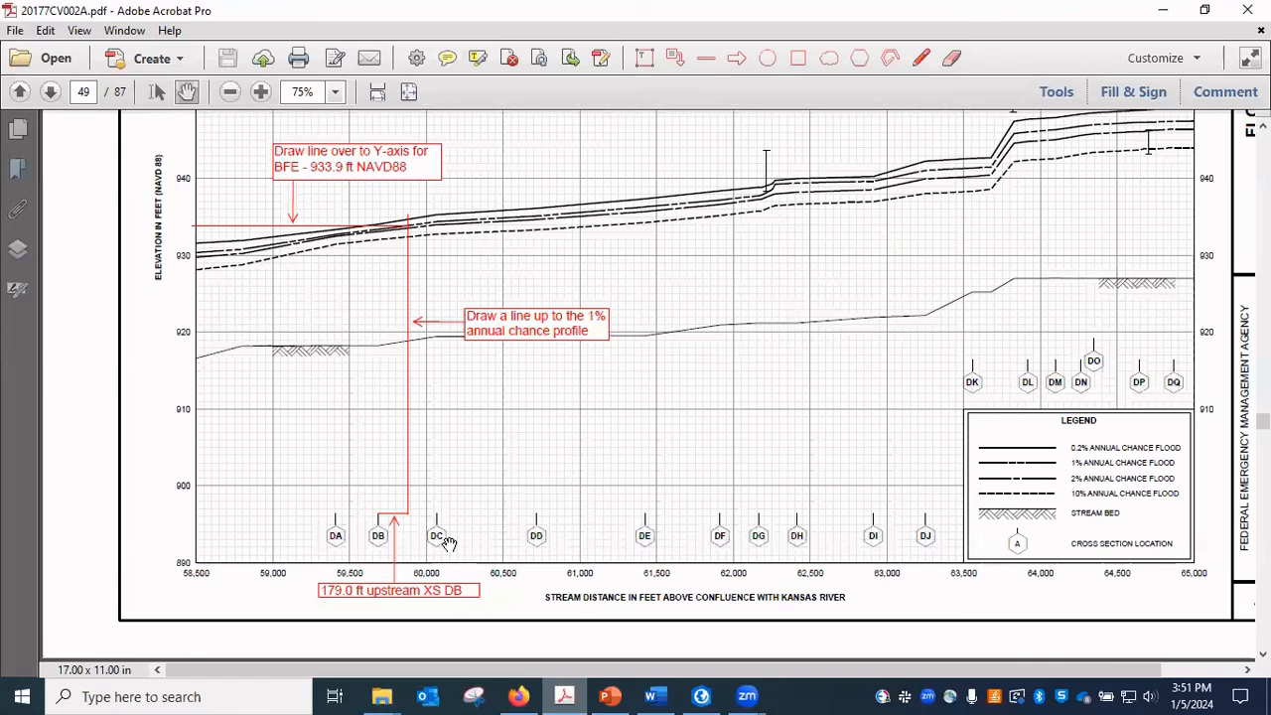
{"action": "left_click", "coordinate": [261, 93]}
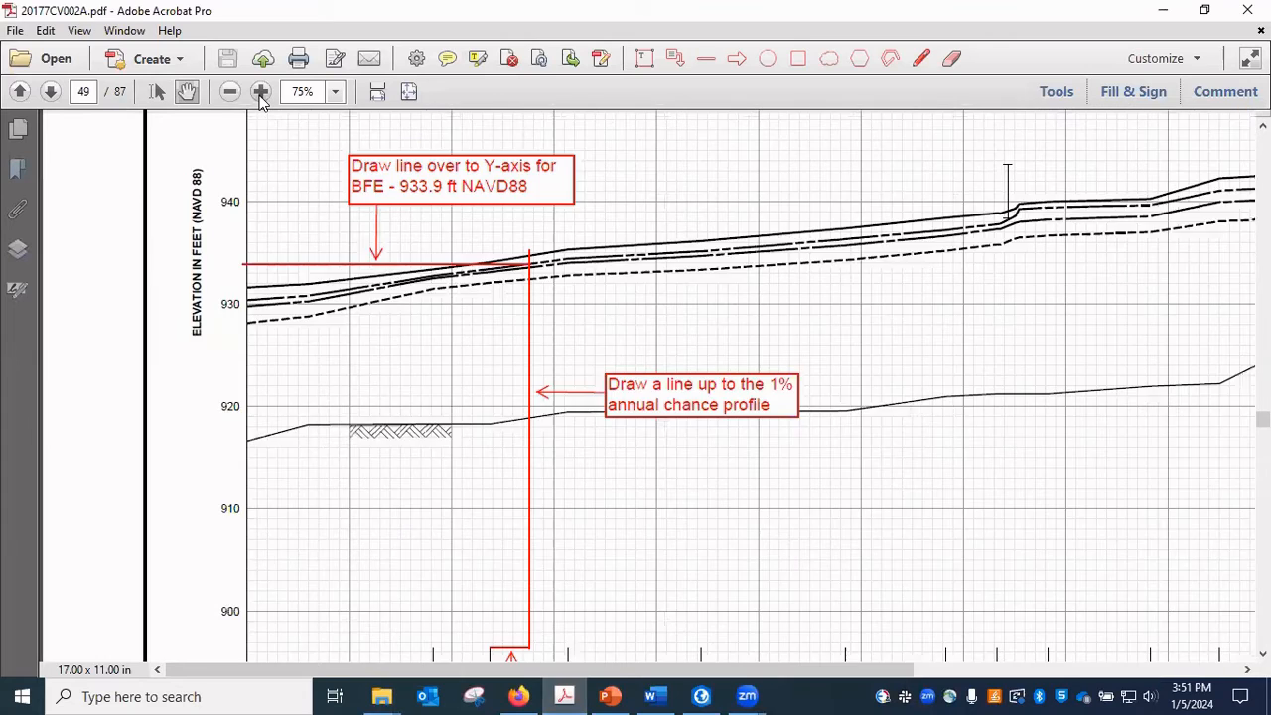
{"action": "left_click", "coordinate": [261, 94]}
{"action": "left_click_drag", "start_coordinate": [422, 507], "coordinate": [401, 239]}
{"action": "left_click_drag", "start_coordinate": [454, 562], "coordinate": [446, 517]}
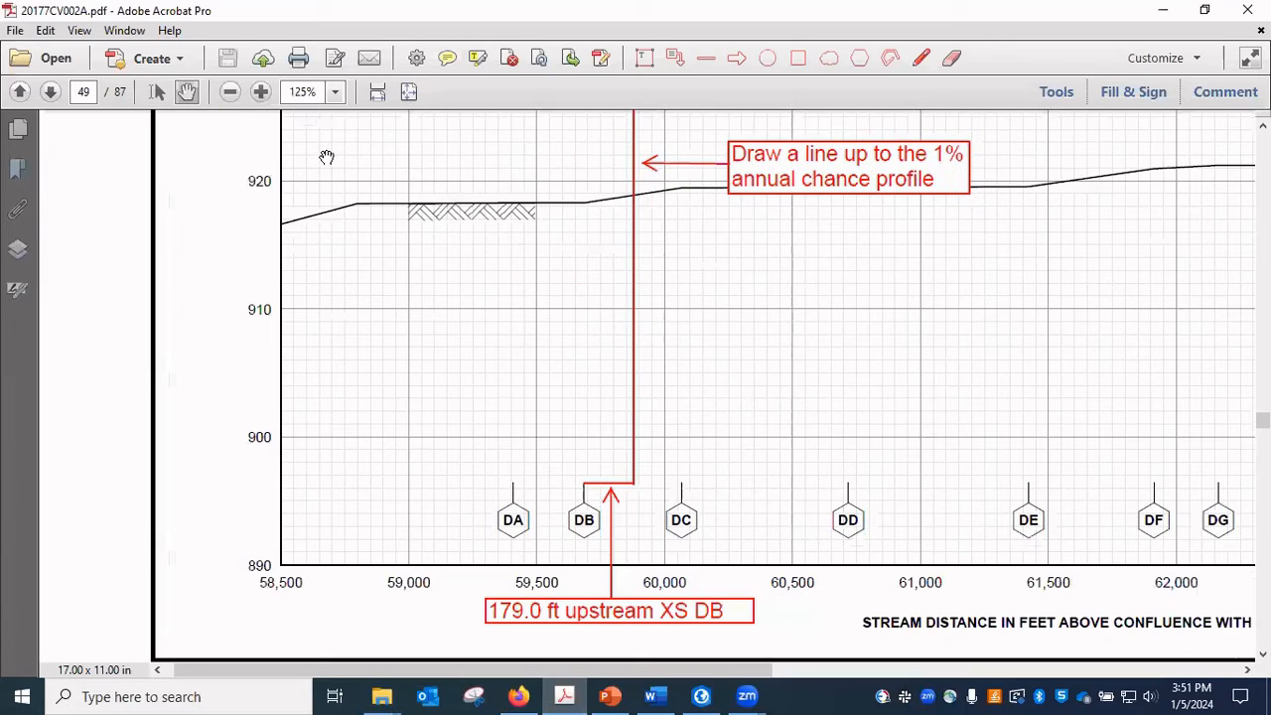
{"action": "left_click", "coordinate": [261, 94]}
{"action": "left_click_drag", "start_coordinate": [489, 556], "coordinate": [381, 363]}
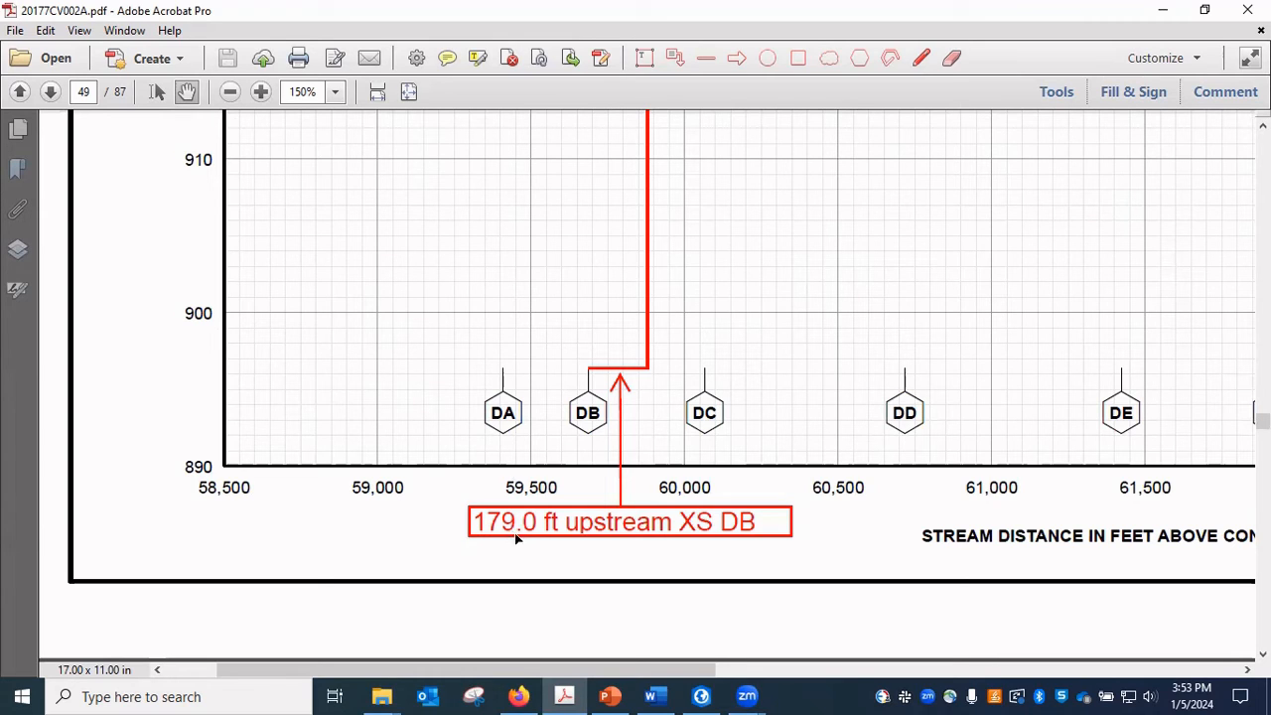
Follow the red vertical line up to the flood profiles and check the legend for the 1% annual chance flood line style.
{"action": "left_click_drag", "start_coordinate": [701, 409], "coordinate": [631, 507]}
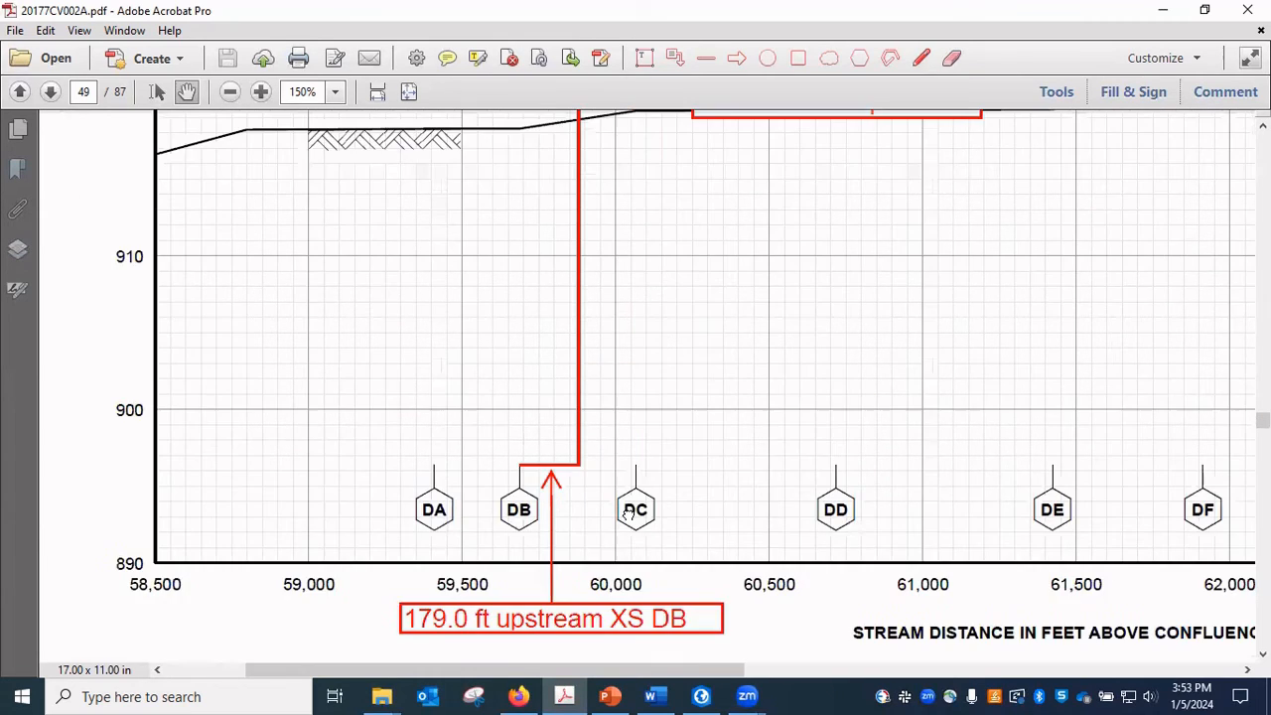
{"action": "left_click_drag", "start_coordinate": [614, 444], "coordinate": [585, 511]}
{"action": "left_click_drag", "start_coordinate": [594, 444], "coordinate": [549, 656]}
{"action": "left_click_drag", "start_coordinate": [606, 378], "coordinate": [606, 598]}
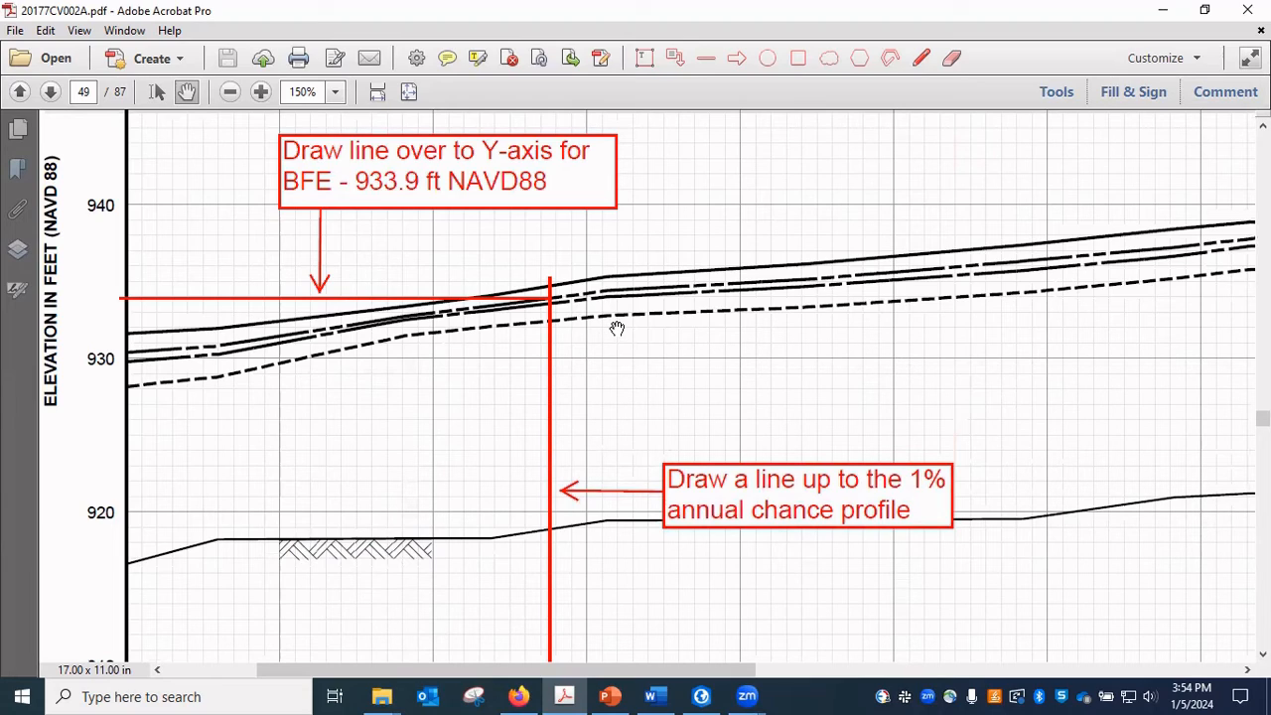
{"action": "left_click_drag", "start_coordinate": [1137, 421], "coordinate": [527, 199]}
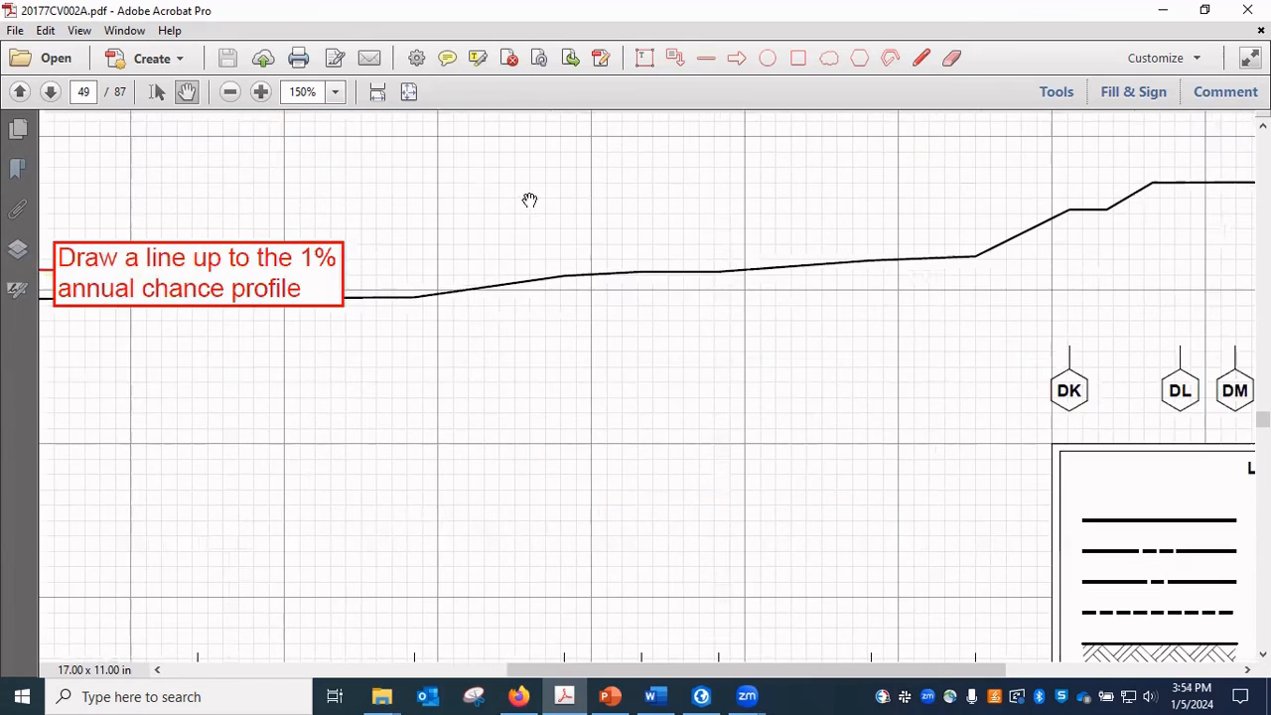
{"action": "left_click_drag", "start_coordinate": [908, 358], "coordinate": [460, 261]}
{"action": "left_click_drag", "start_coordinate": [562, 277], "coordinate": [508, 261]}
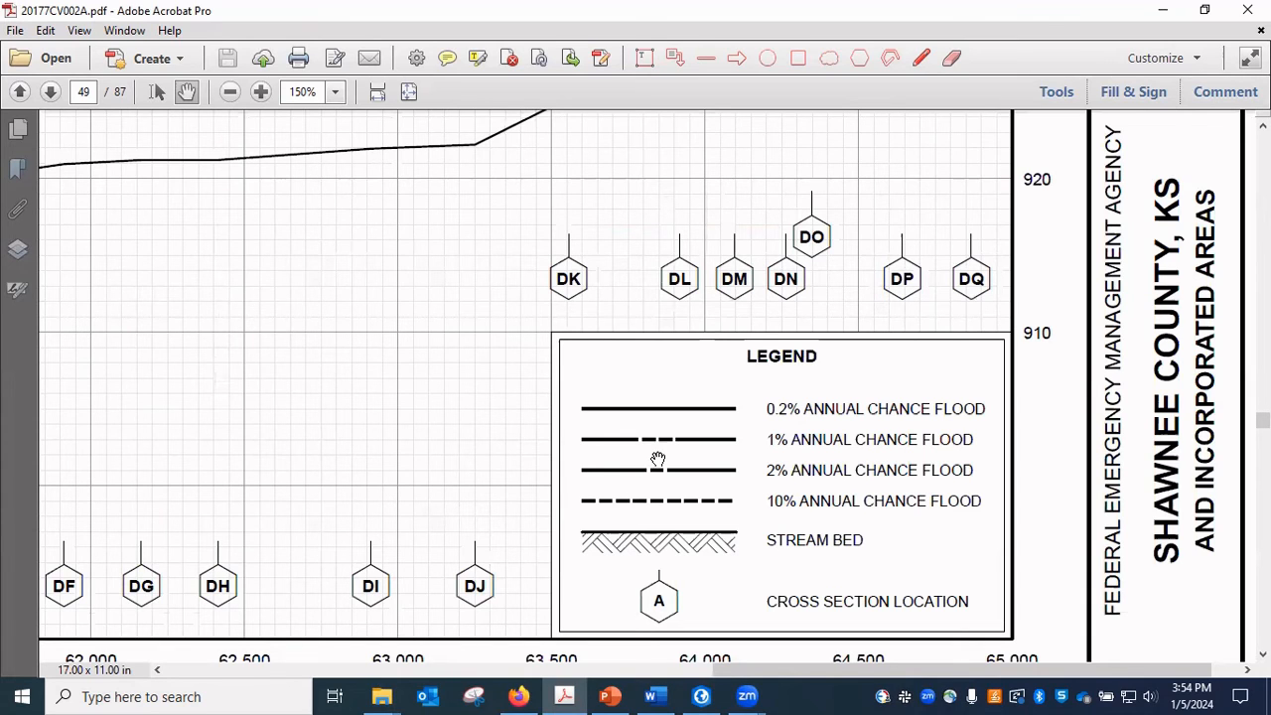
Examine where the red vertical line crosses the 1% annual chance profile and trace the horizontal line to the elevation axis at 300% zoom.
{"action": "scroll", "coordinate": [380, 388], "scroll_direction": "left", "scroll_amount": 10}
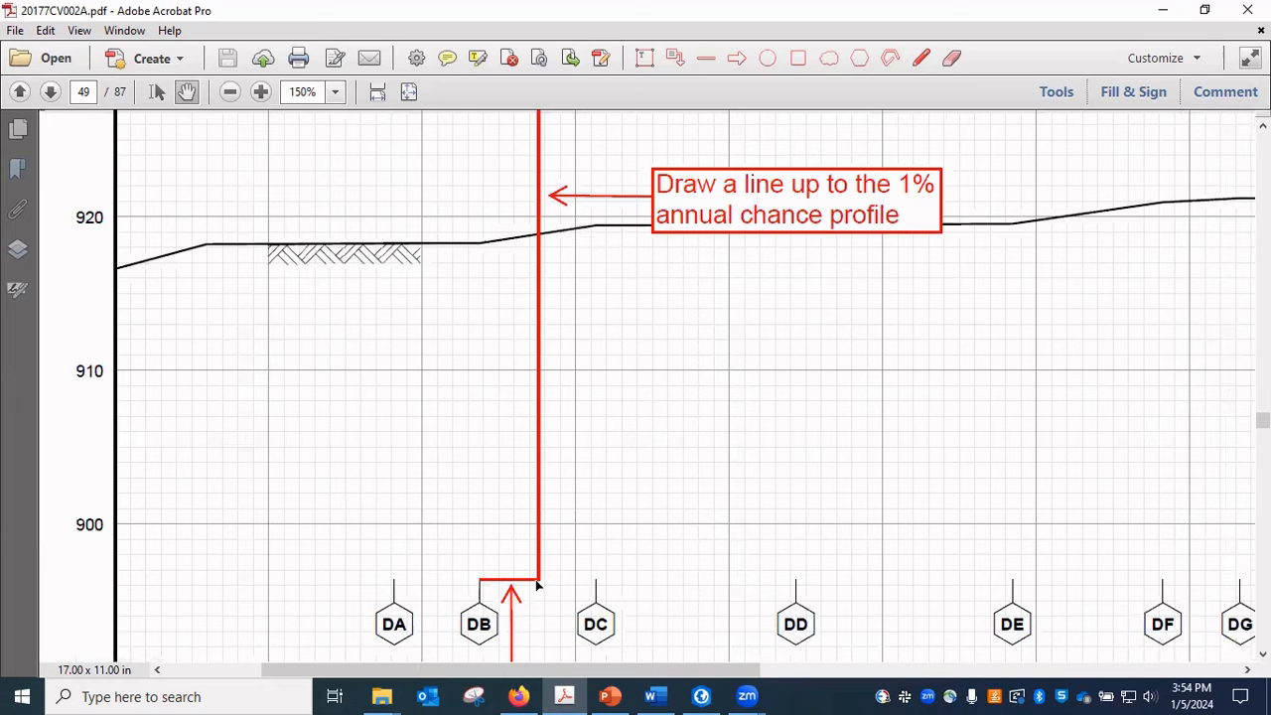
{"action": "scroll", "coordinate": [589, 358], "scroll_direction": "up", "scroll_amount": 5}
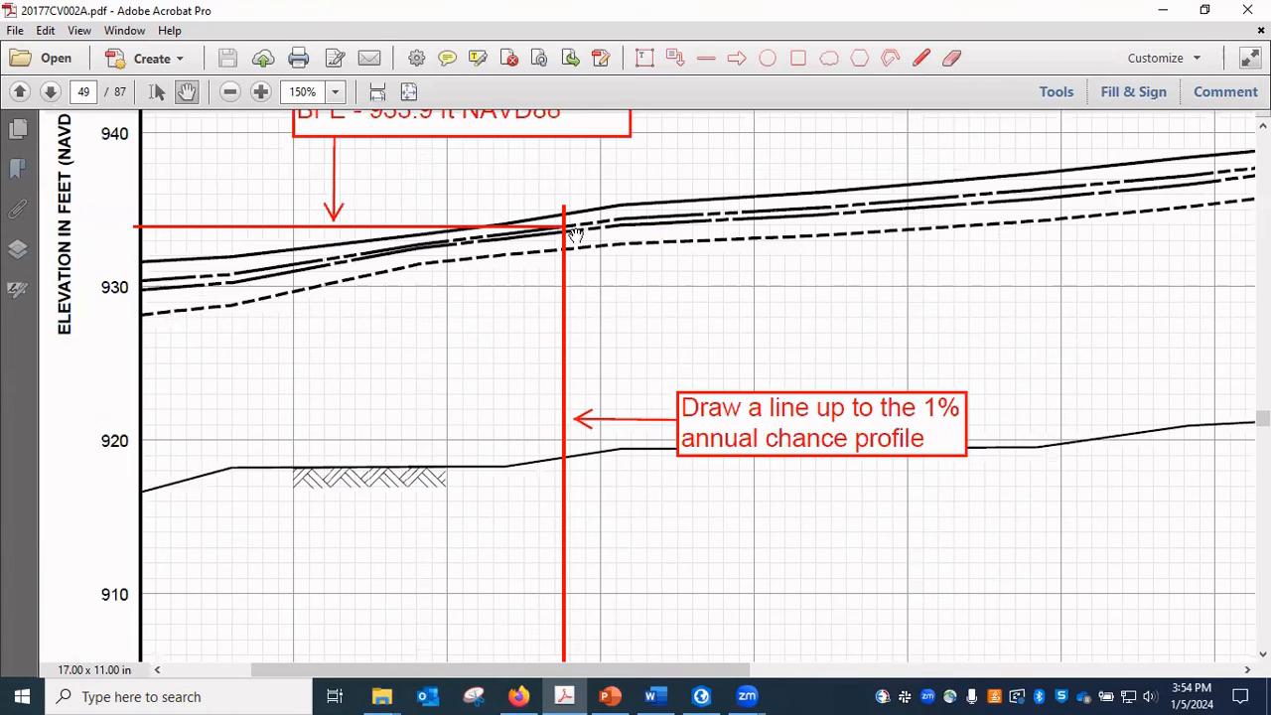
{"action": "left_click", "coordinate": [260, 91]}
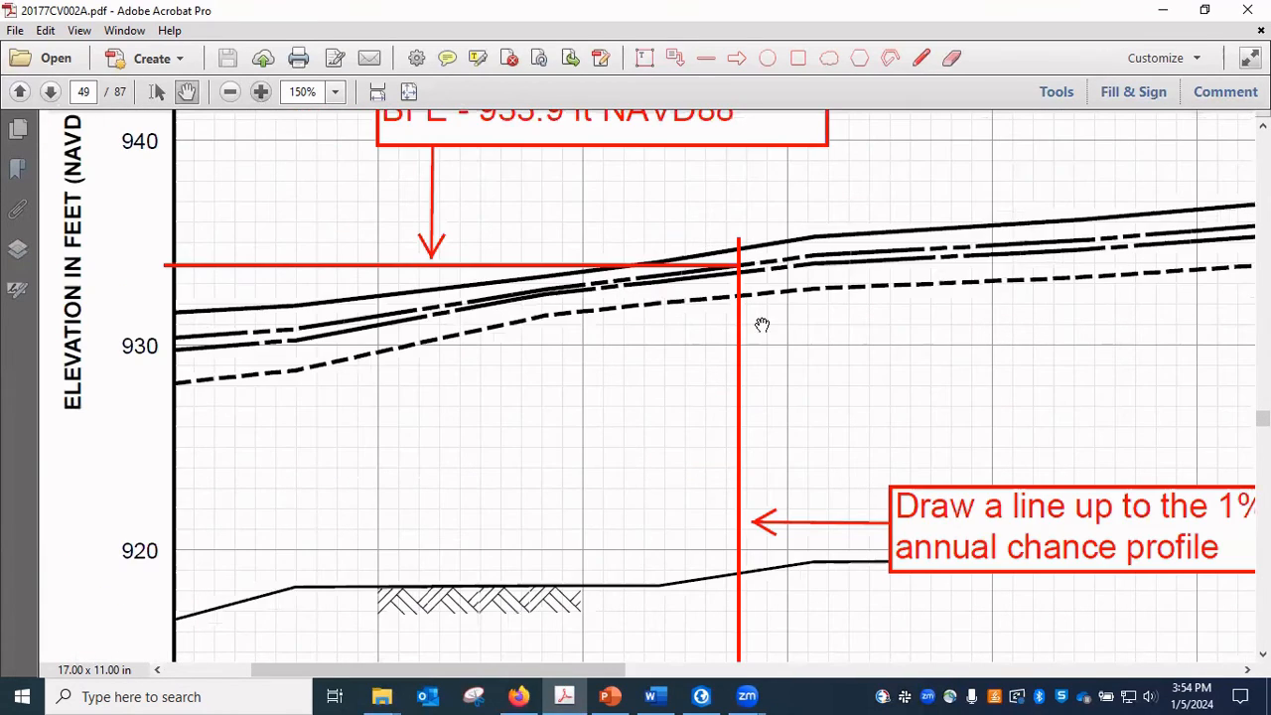
{"action": "left_click", "coordinate": [261, 93]}
{"action": "left_click_drag", "start_coordinate": [856, 451], "coordinate": [686, 474]}
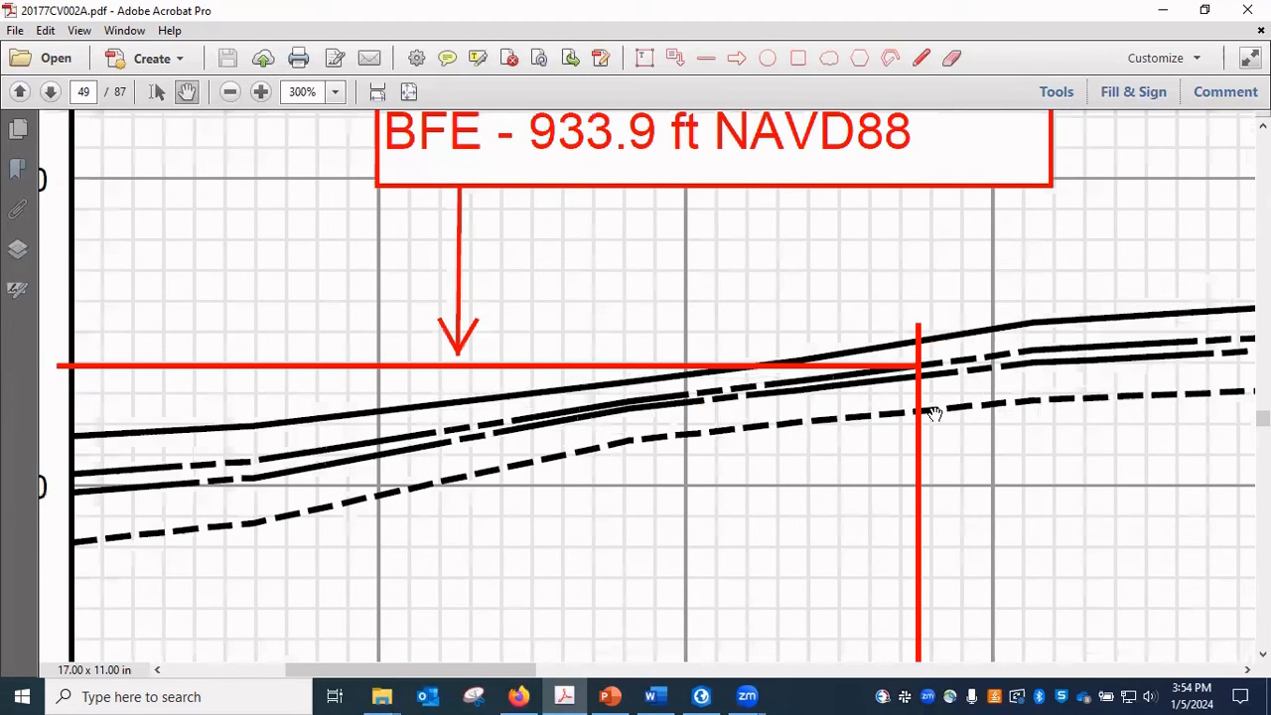
{"action": "left_click_drag", "start_coordinate": [1035, 443], "coordinate": [1079, 542]}
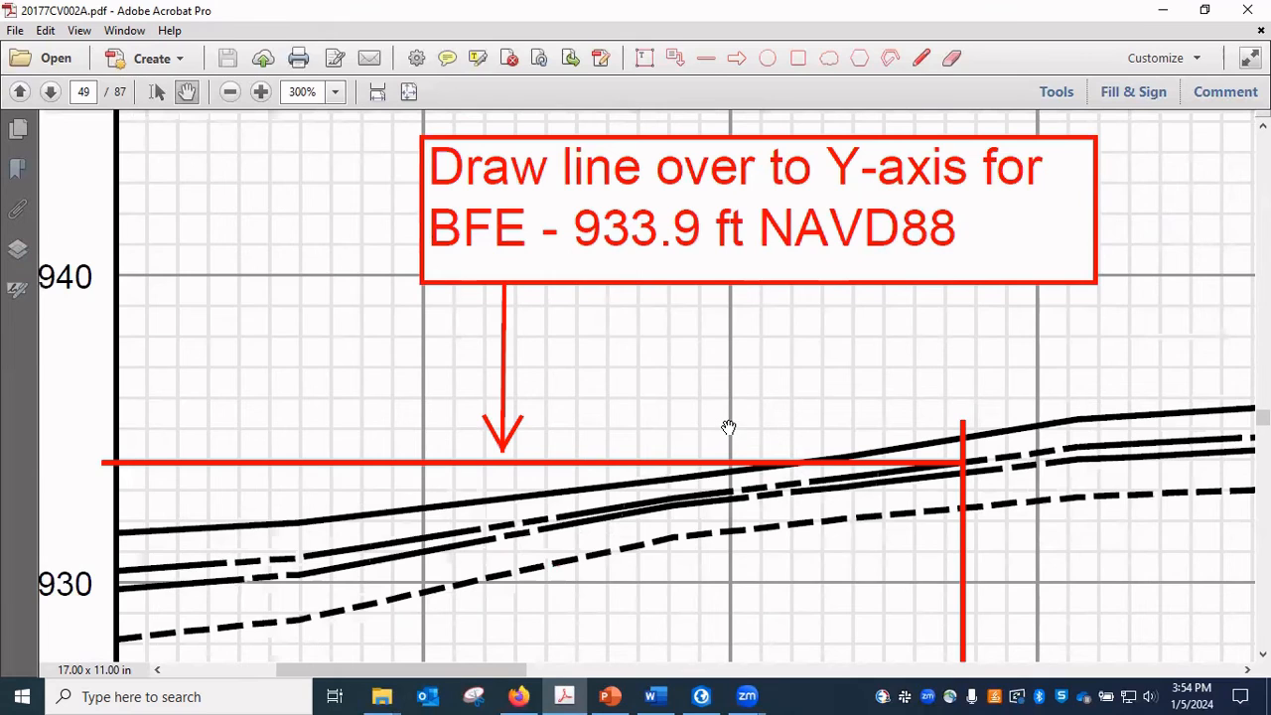
{"action": "left_click_drag", "start_coordinate": [684, 427], "coordinate": [860, 392]}
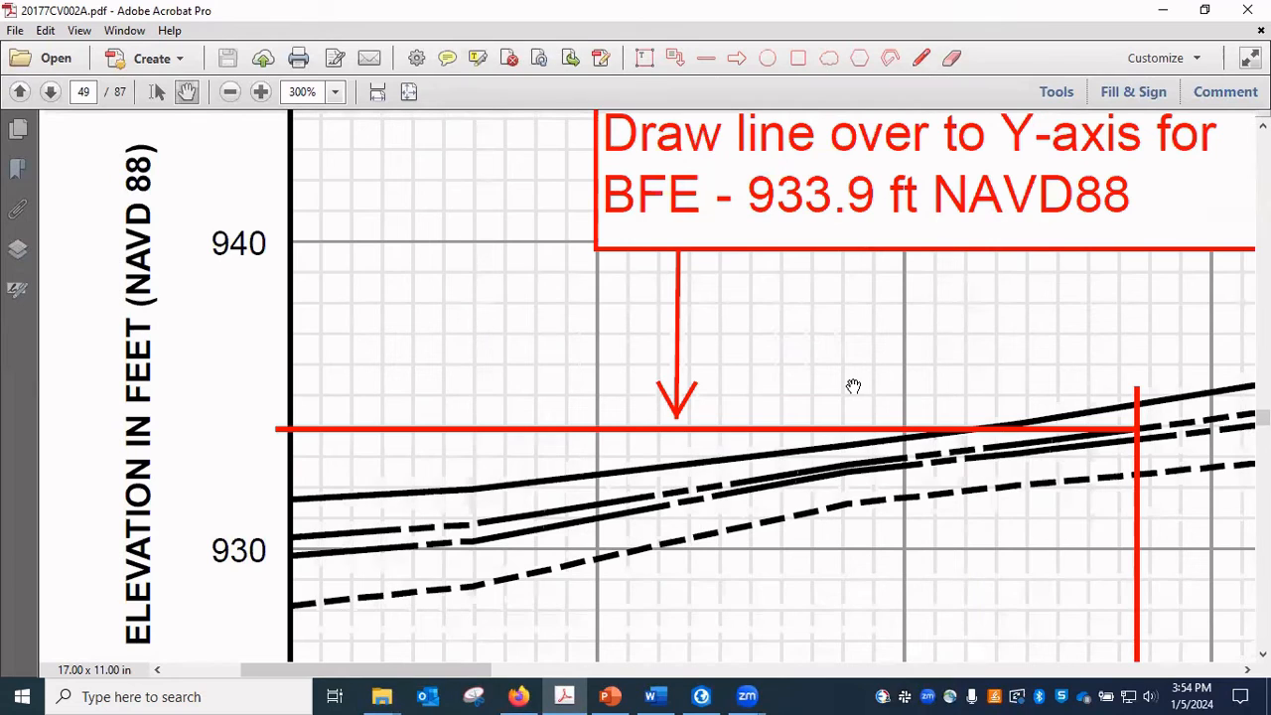
Examine the red horizontal line between the elevation axis and the 1% annual chance profile crossing, including its BFE annotation.
{"action": "left_click_drag", "start_coordinate": [552, 582], "coordinate": [751, 564]}
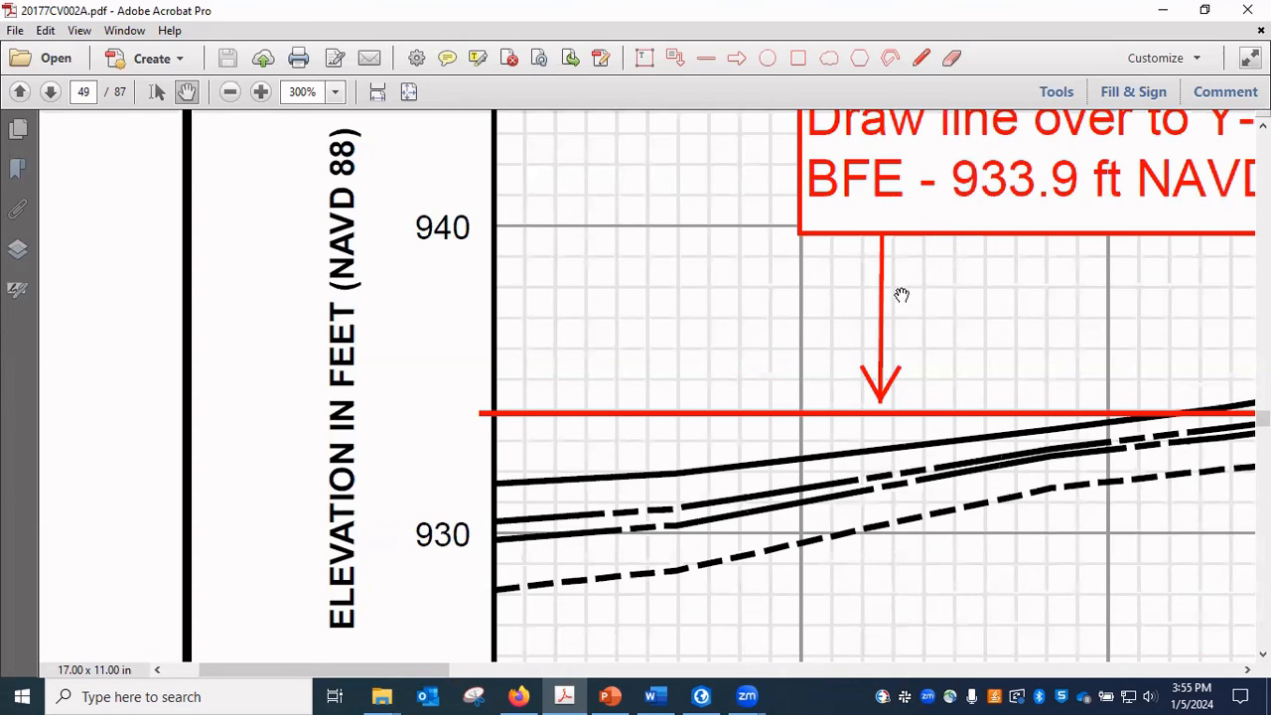
{"action": "left_click_drag", "start_coordinate": [1064, 307], "coordinate": [573, 318]}
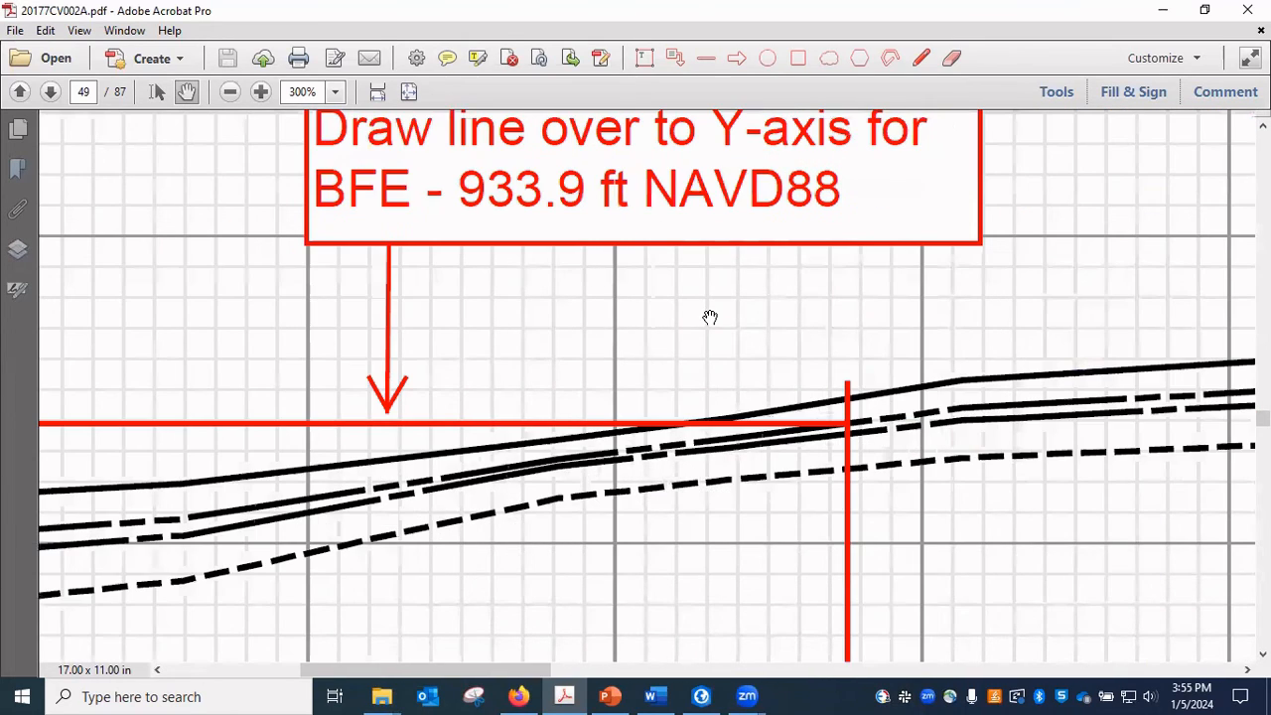
{"action": "left_click_drag", "start_coordinate": [710, 319], "coordinate": [716, 404]}
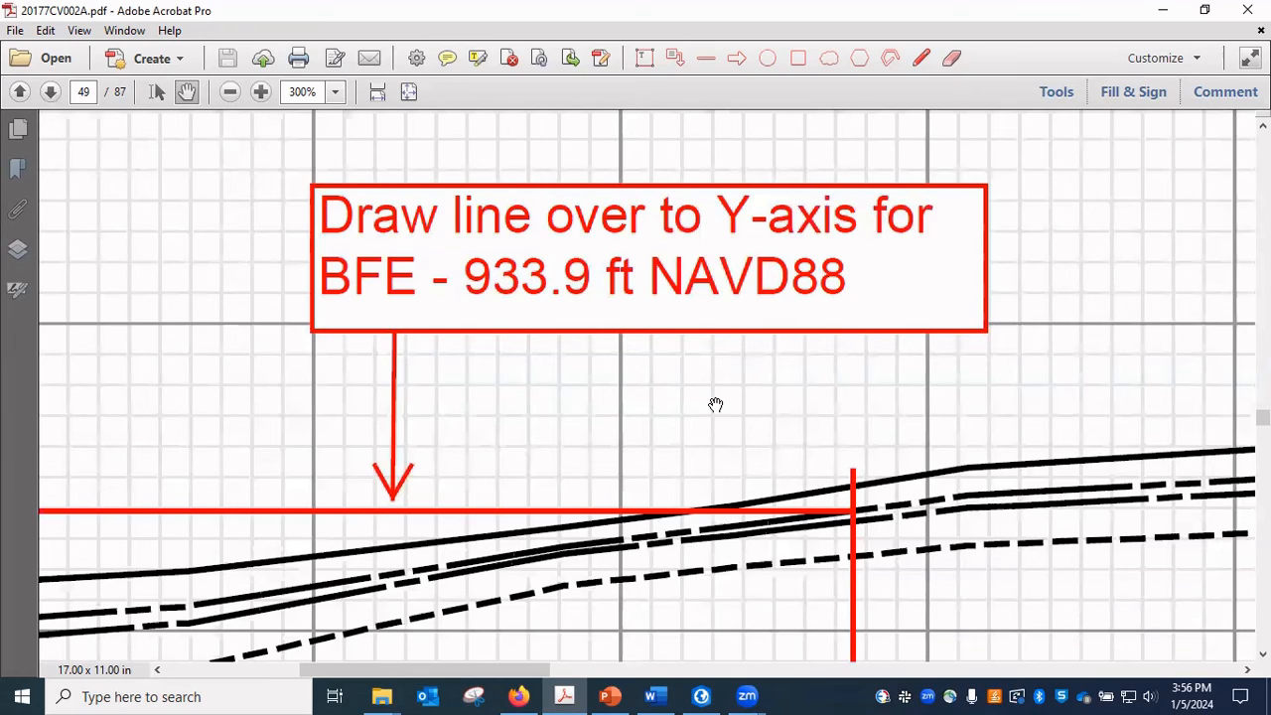
Switch to ArcGIS Pro, examine the building among its neighbouring cross sections, and show the templates for creating features.
{"action": "left_click", "coordinate": [705, 695]}
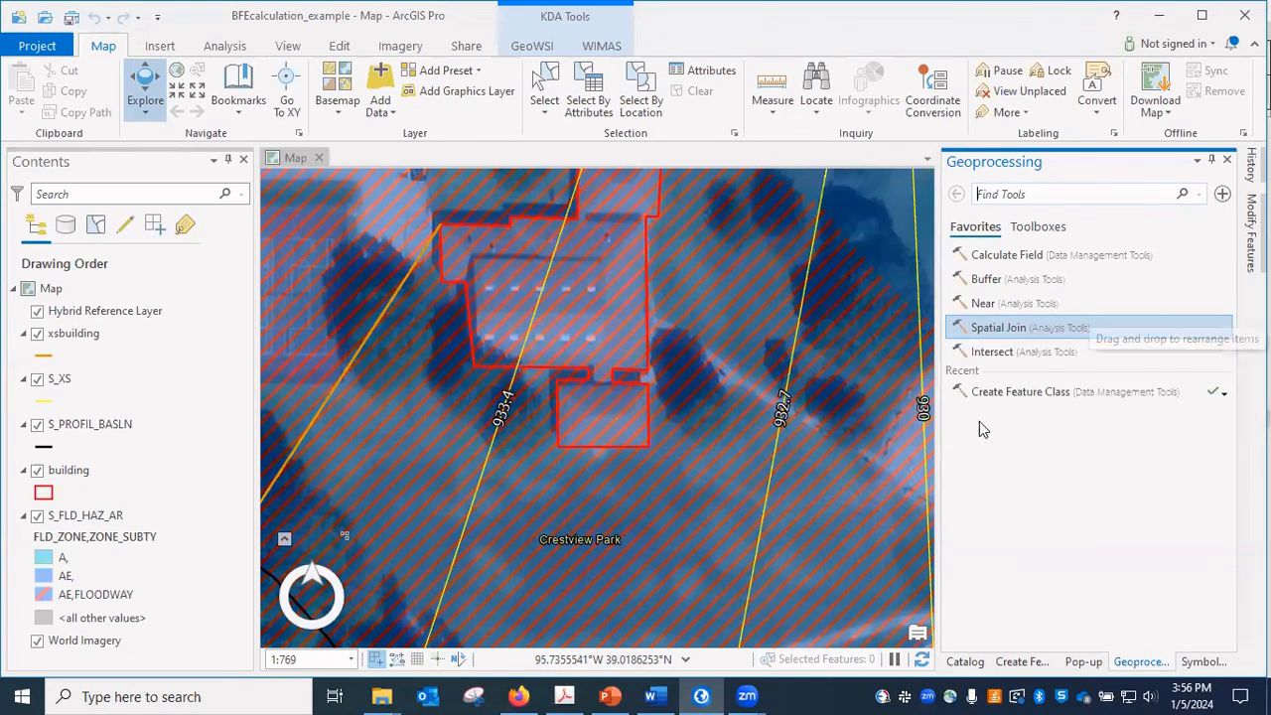
{"action": "scroll", "coordinate": [673, 448], "scroll_direction": "down", "scroll_amount": 2}
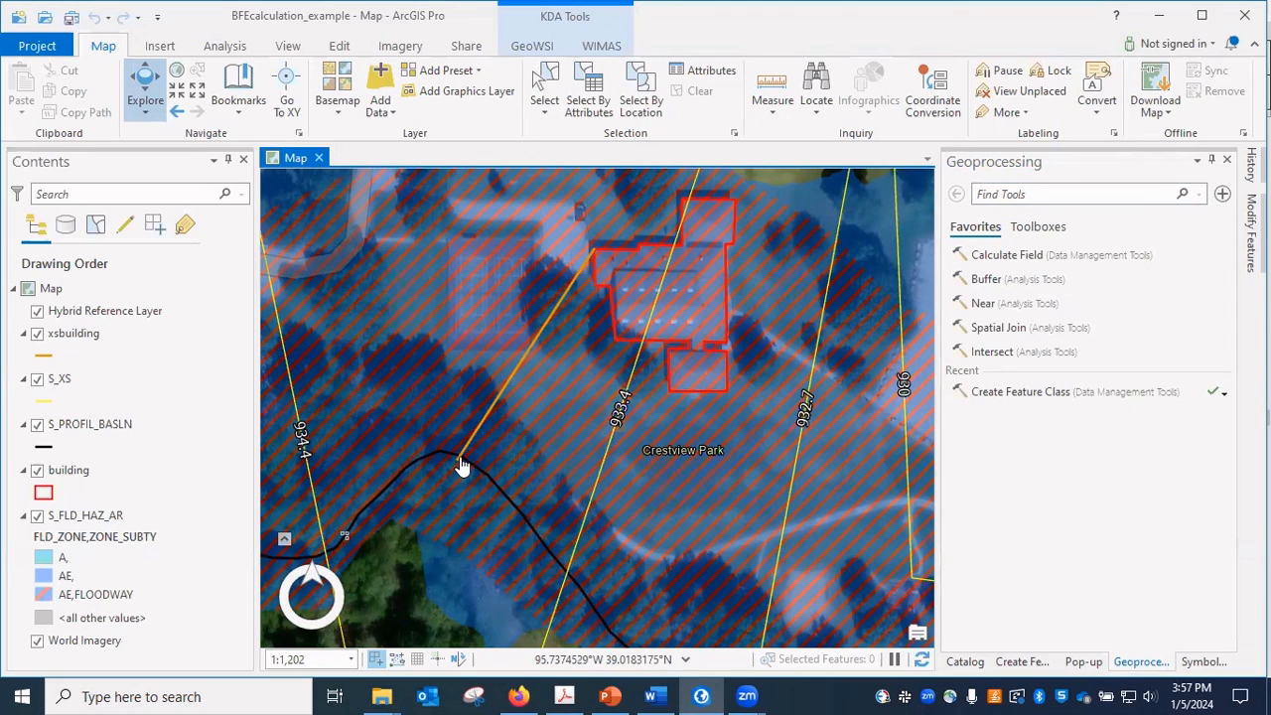
{"action": "left_click", "coordinate": [1023, 662]}
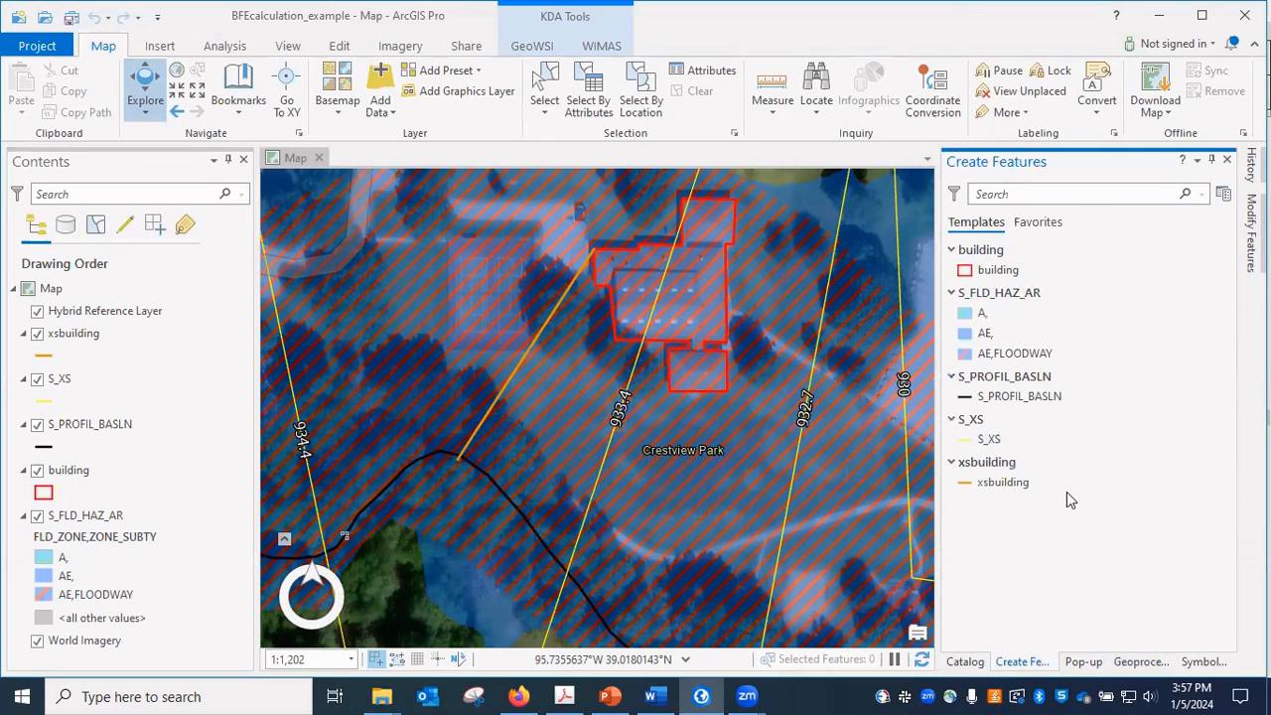
Measure the planar distance in feet along the profile baseline from the 933.4 cross section upstream toward the orange xsbuilding line.
{"action": "left_click", "coordinate": [771, 112]}
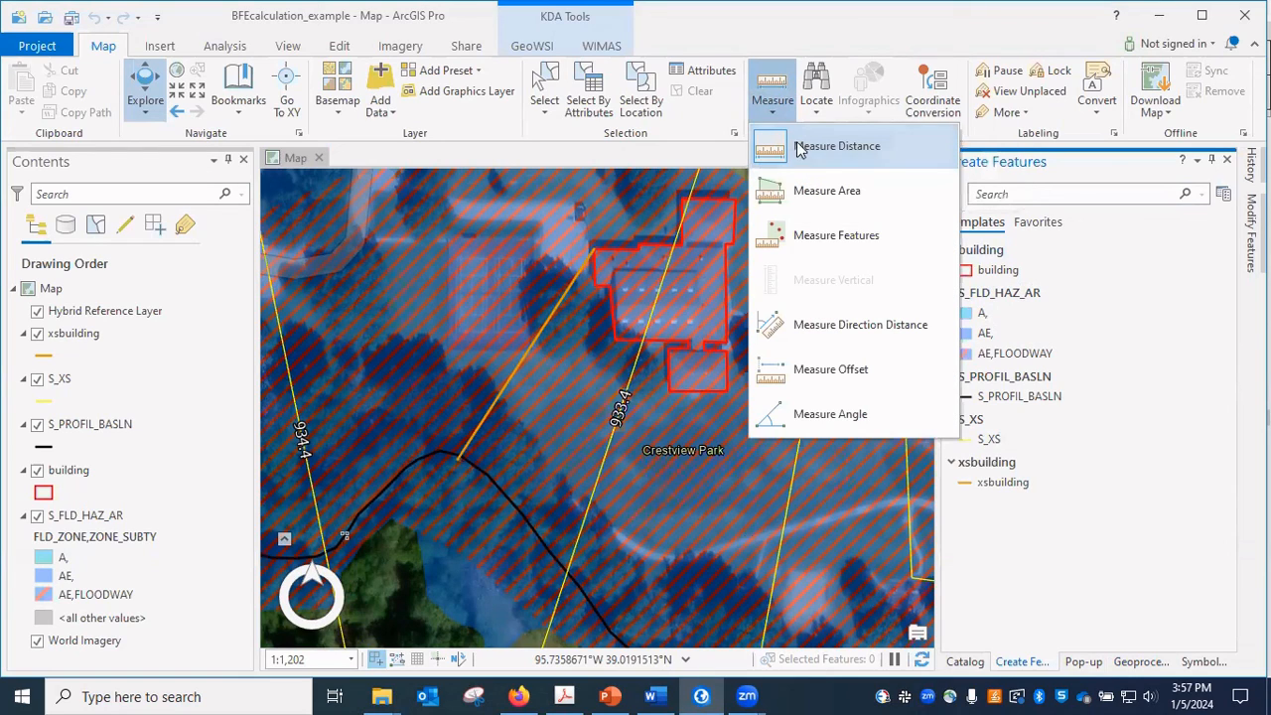
{"action": "left_click", "coordinate": [847, 151]}
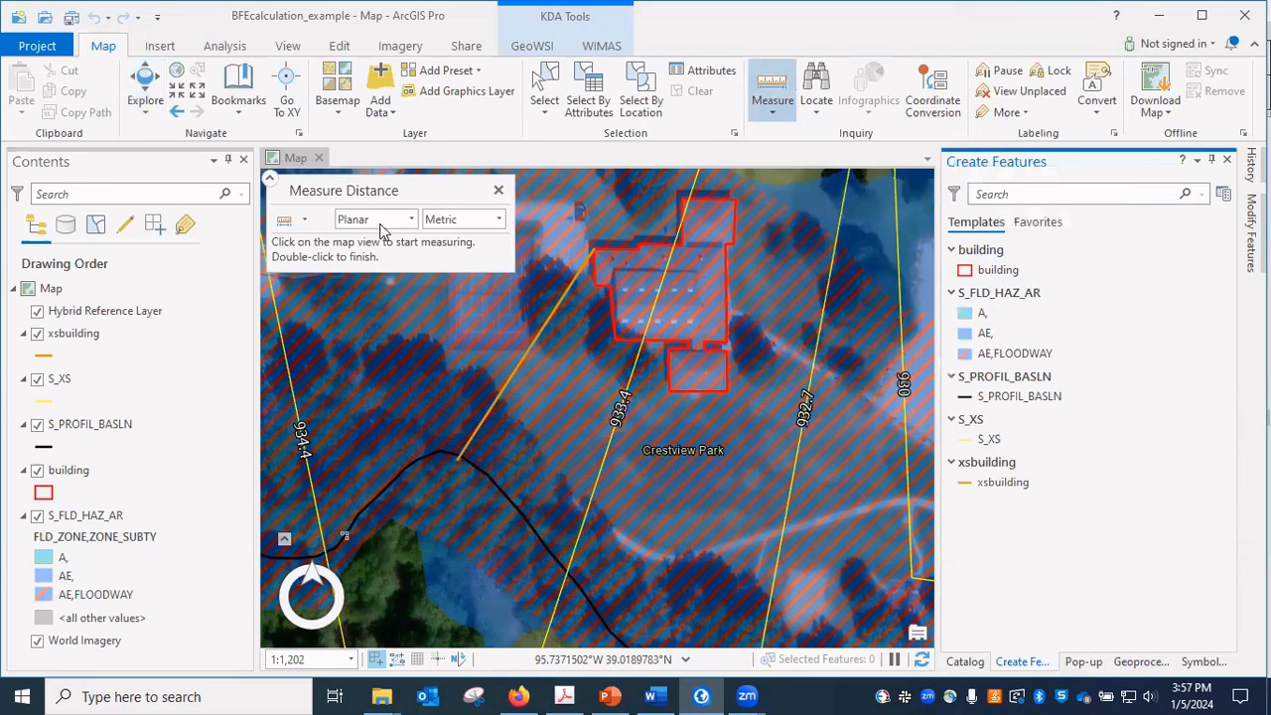
{"action": "left_click", "coordinate": [498, 221]}
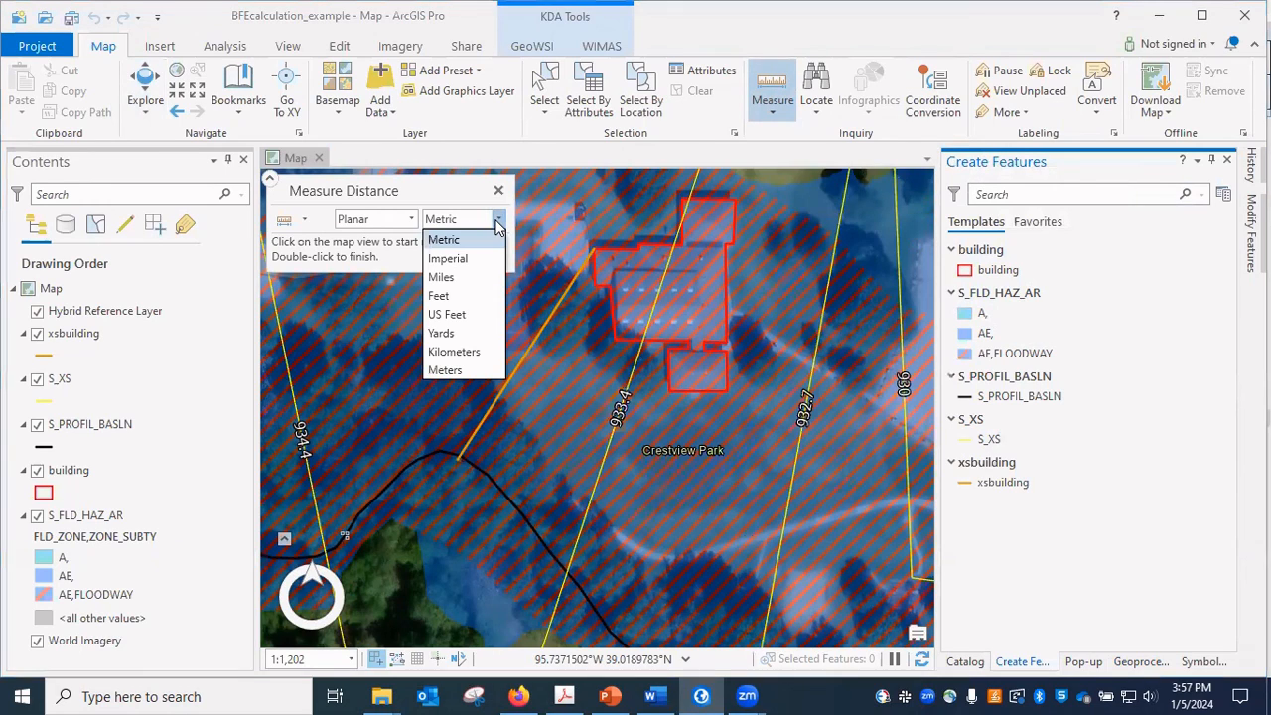
{"action": "left_click", "coordinate": [441, 296]}
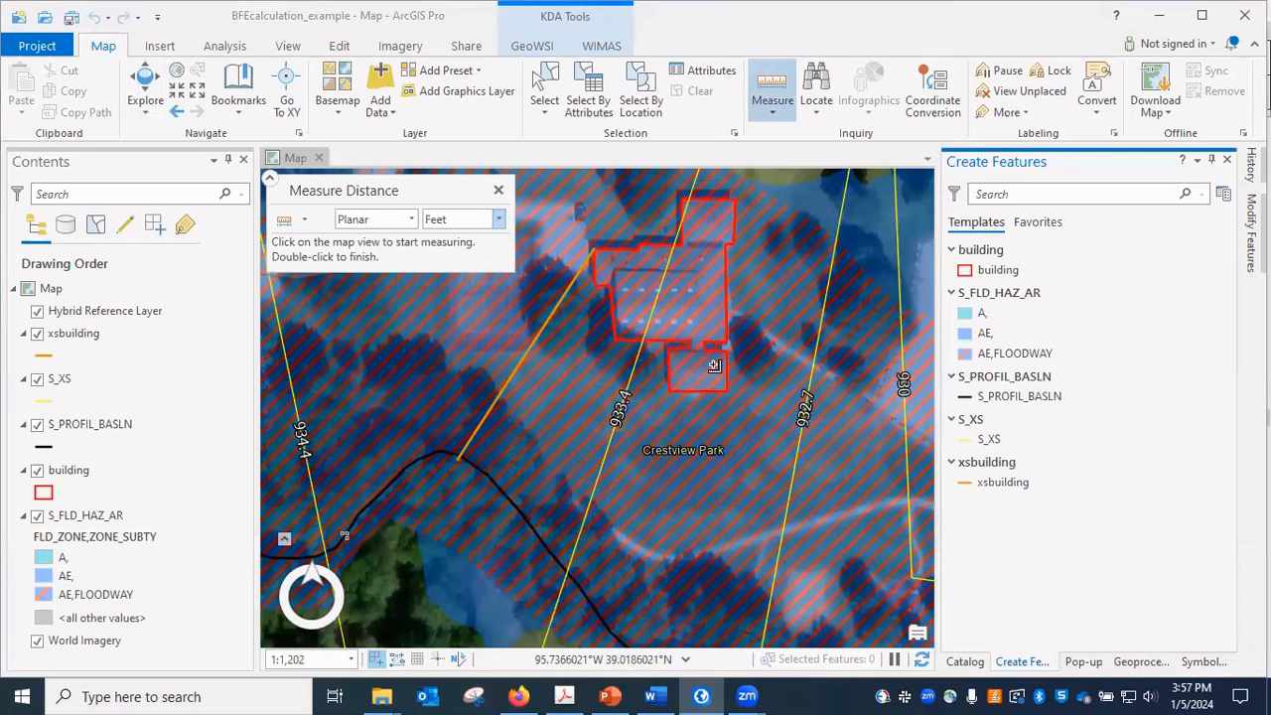
{"action": "left_click", "coordinate": [571, 568]}
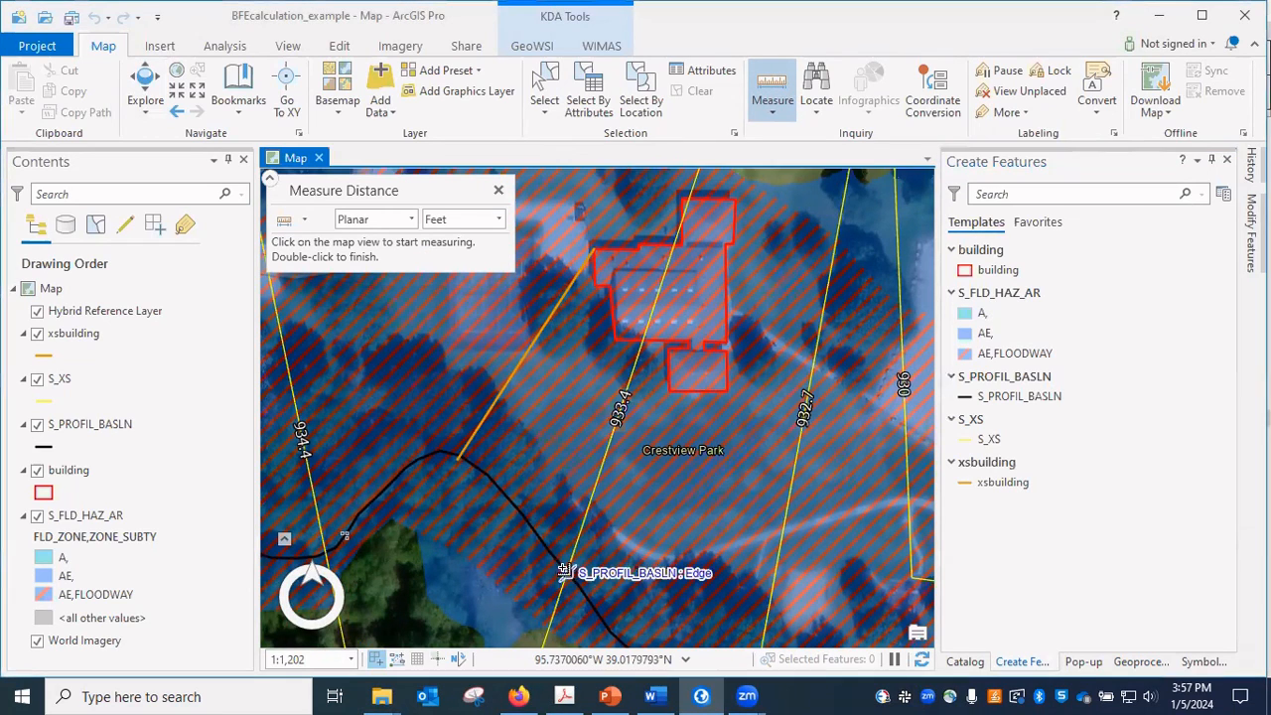
{"action": "left_click", "coordinate": [549, 552]}
{"action": "left_click", "coordinate": [522, 510]}
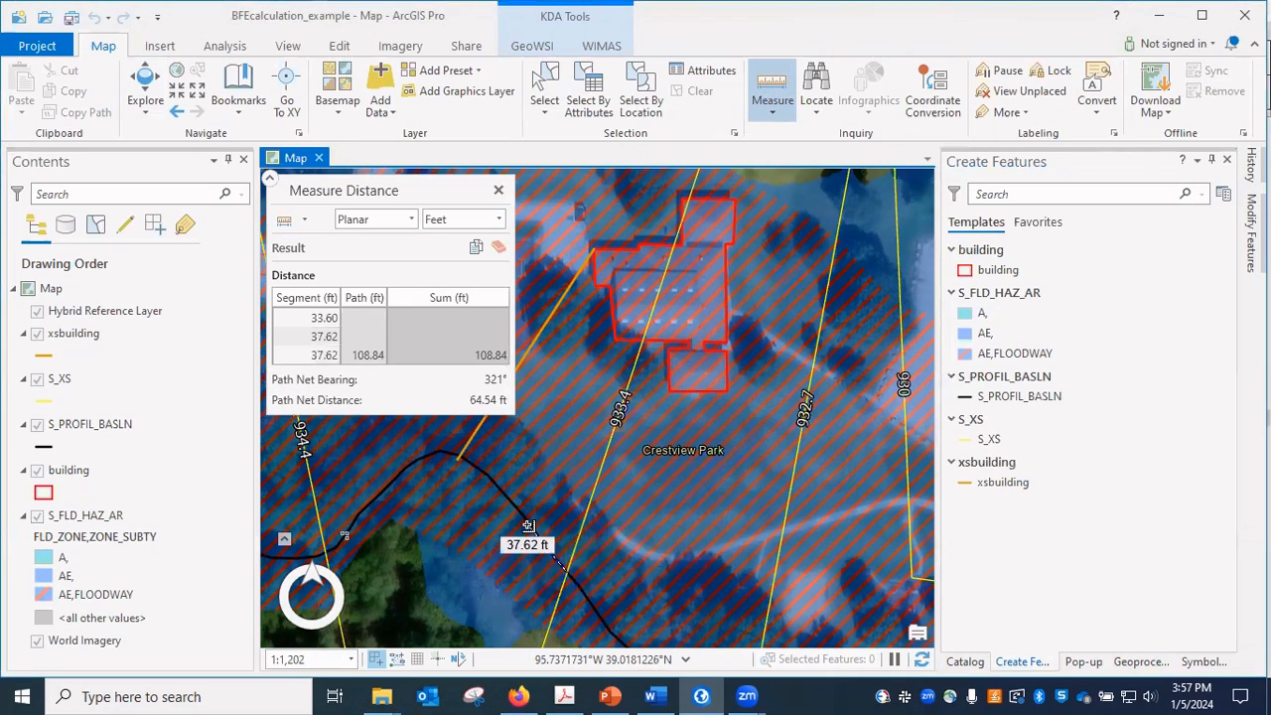
{"action": "left_click", "coordinate": [499, 495]}
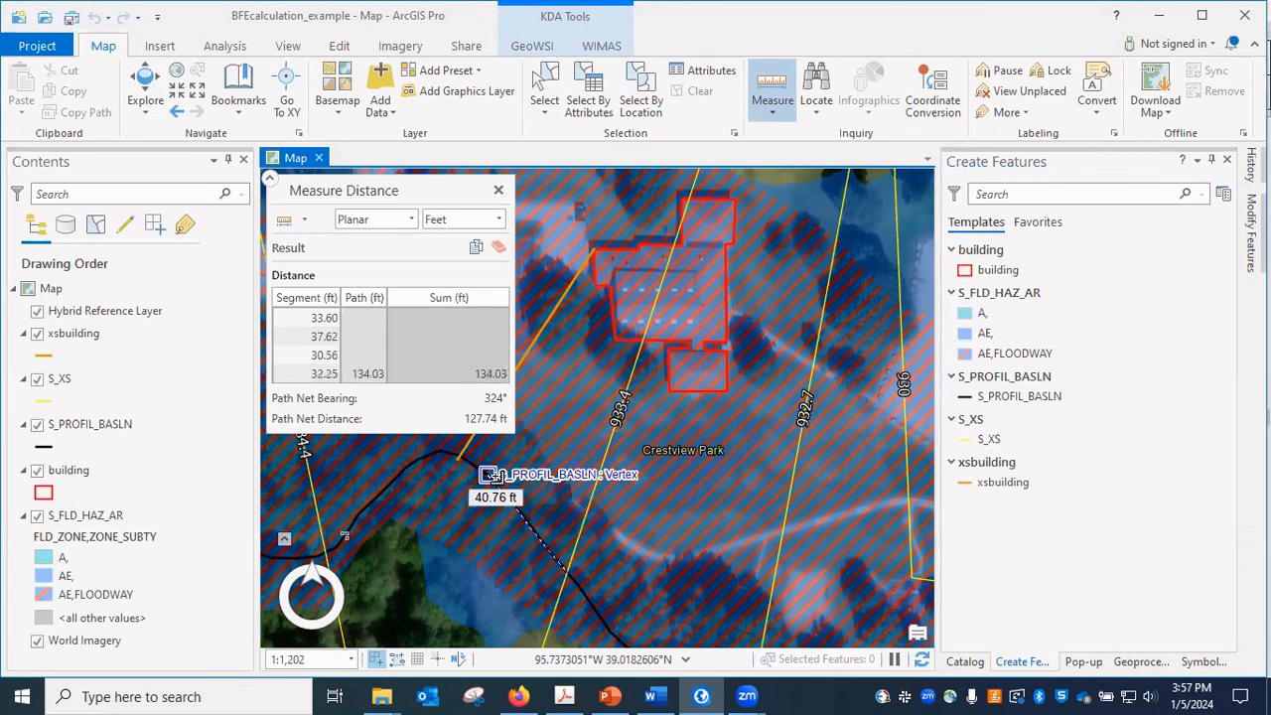
{"action": "left_click", "coordinate": [486, 474]}
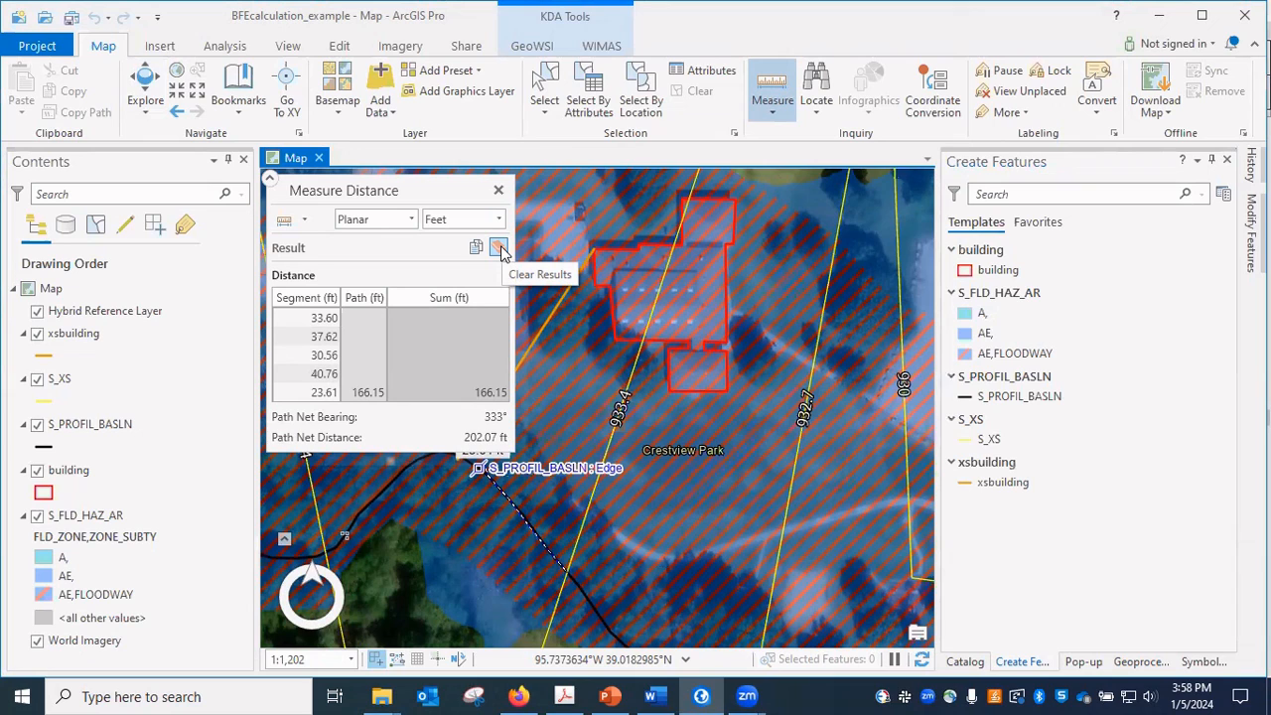
Switch to the flood profile PDF in Adobe Acrobat and examine both red construction lines and the elevation axis at 150% zoom.
{"action": "left_click", "coordinate": [564, 696]}
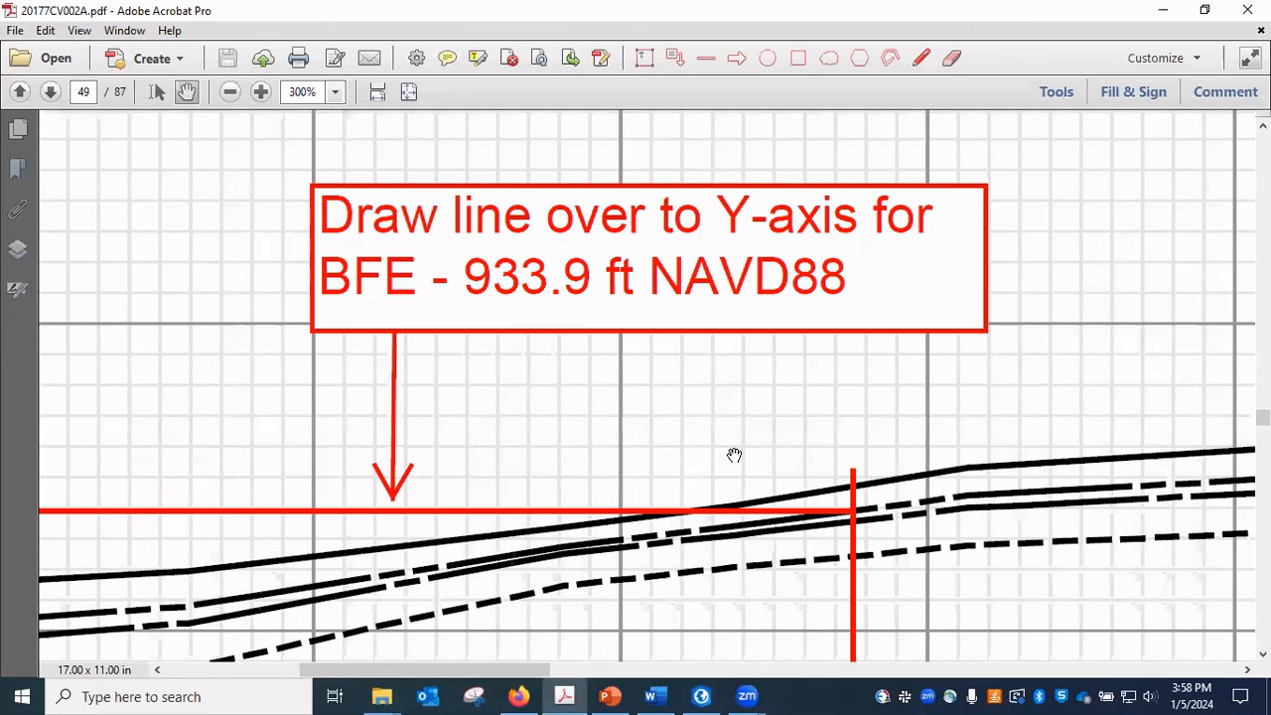
{"action": "left_click", "coordinate": [231, 95]}
{"action": "left_click", "coordinate": [231, 94]}
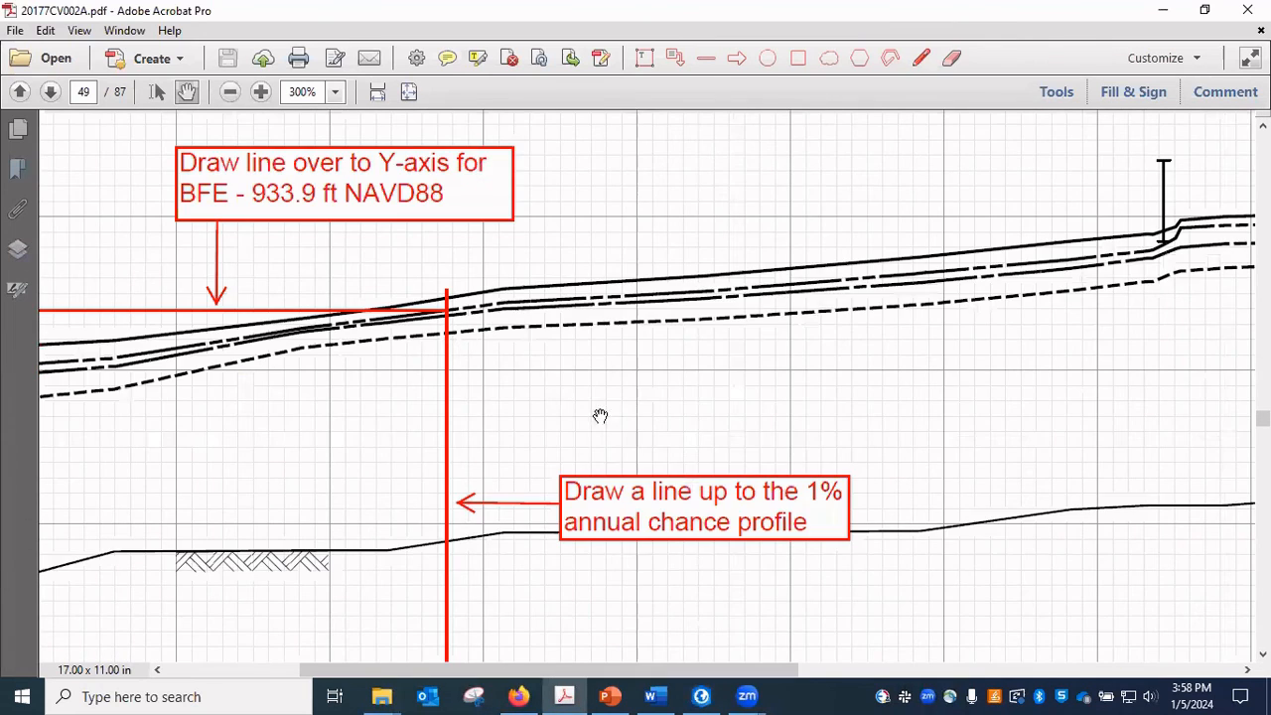
{"action": "left_click_drag", "start_coordinate": [600, 417], "coordinate": [707, 303]}
{"action": "left_click_drag", "start_coordinate": [414, 229], "coordinate": [443, 366]}
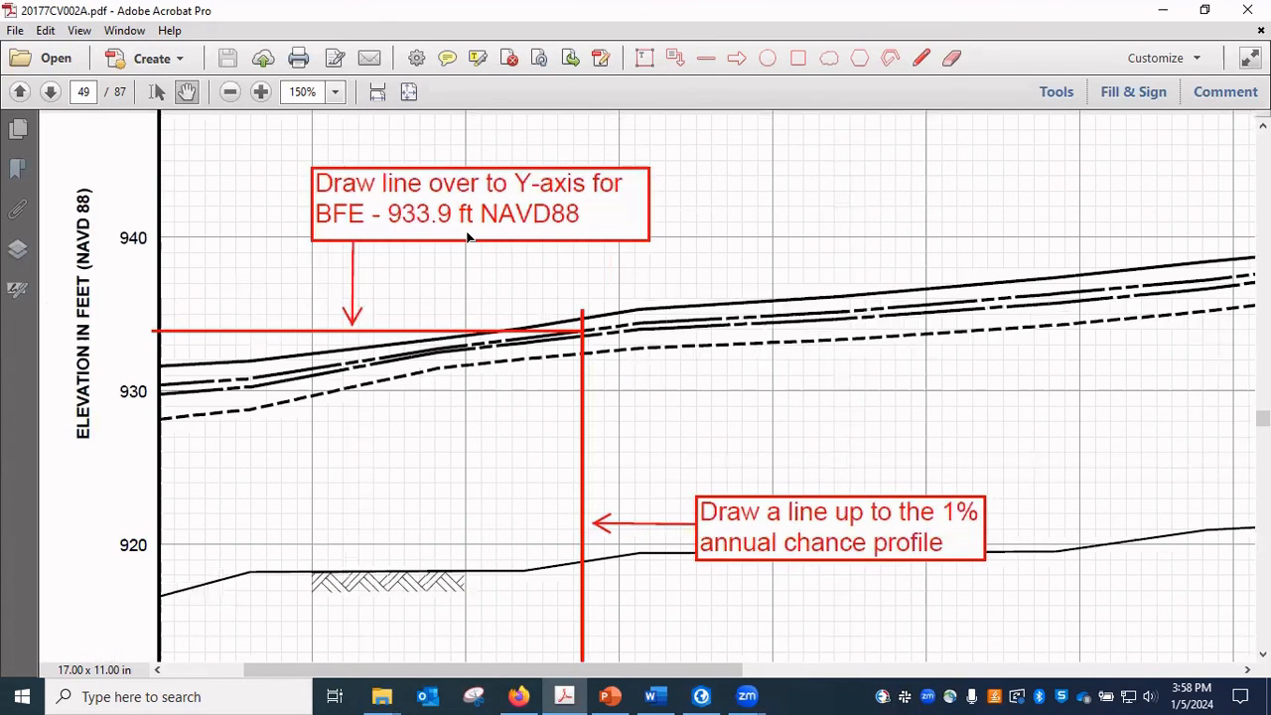